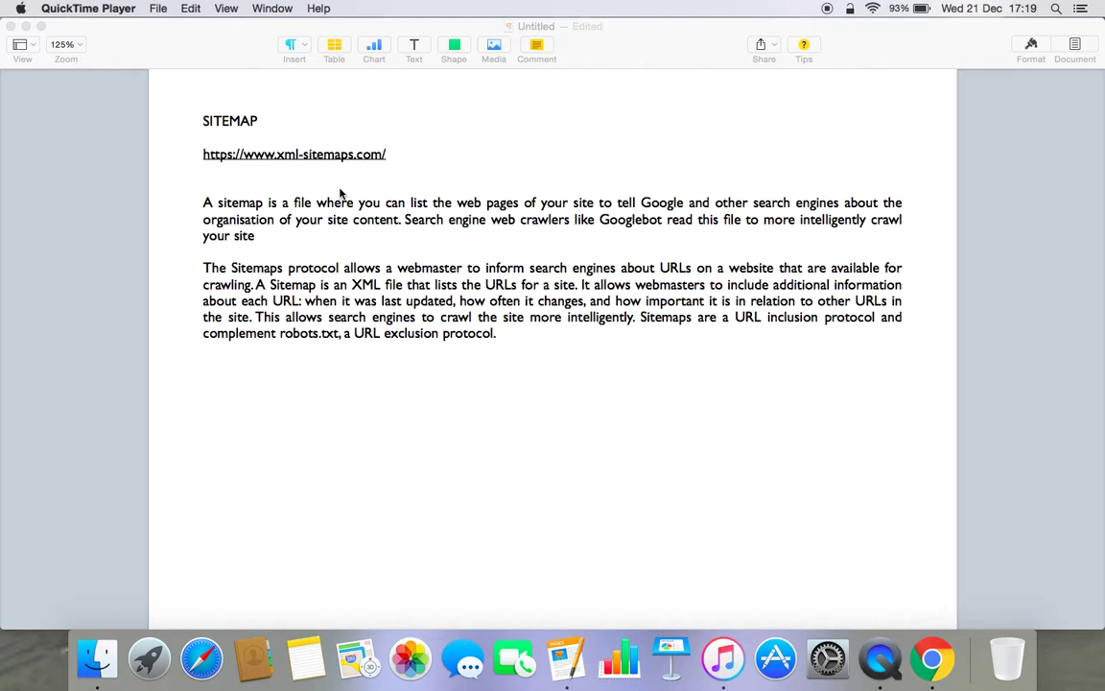
# - Open the xml-sitemaps.com generator page and scroll down to its sitemap form
pyautogui.click(276, 154)
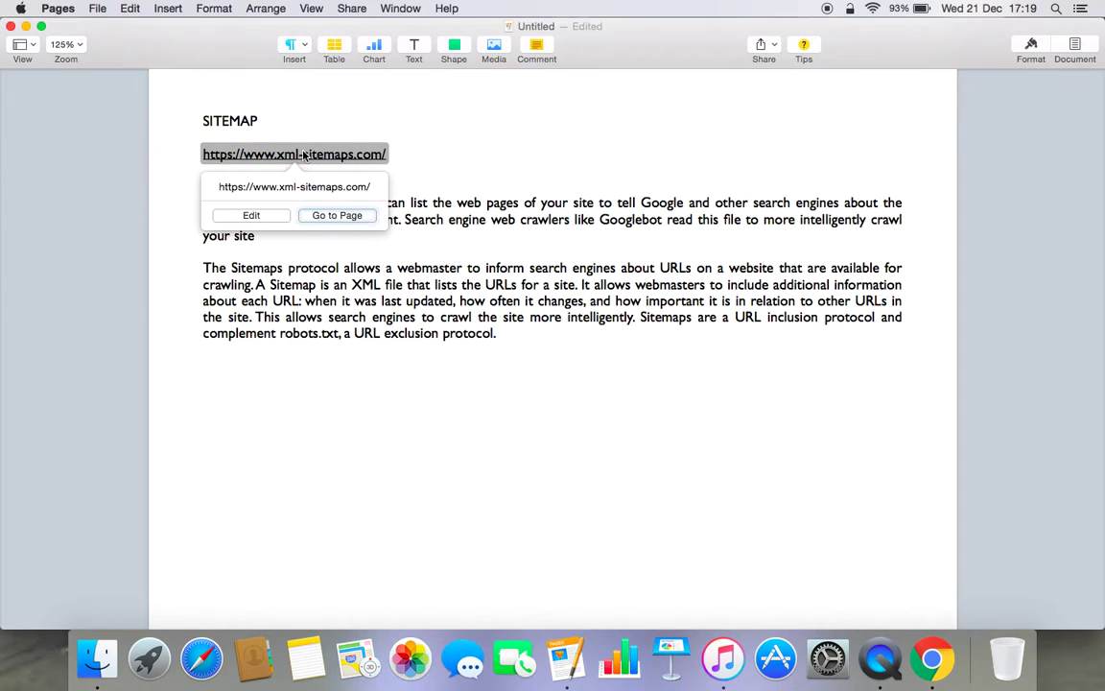
pyautogui.click(337, 217)
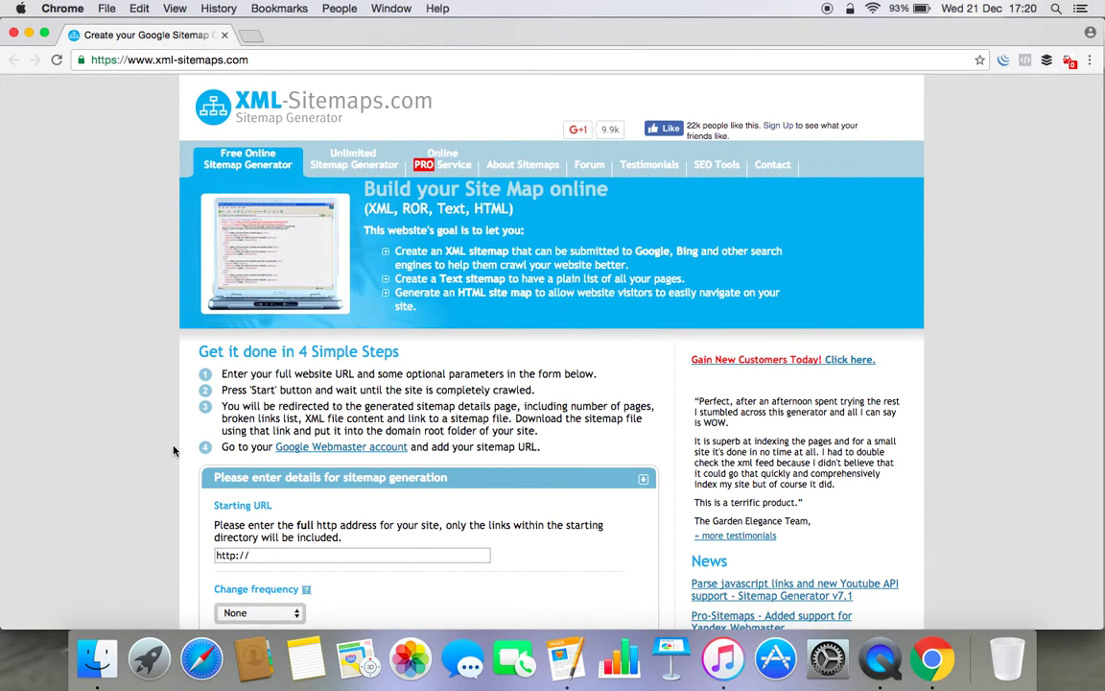
pyautogui.scroll(-2, 173, 450)
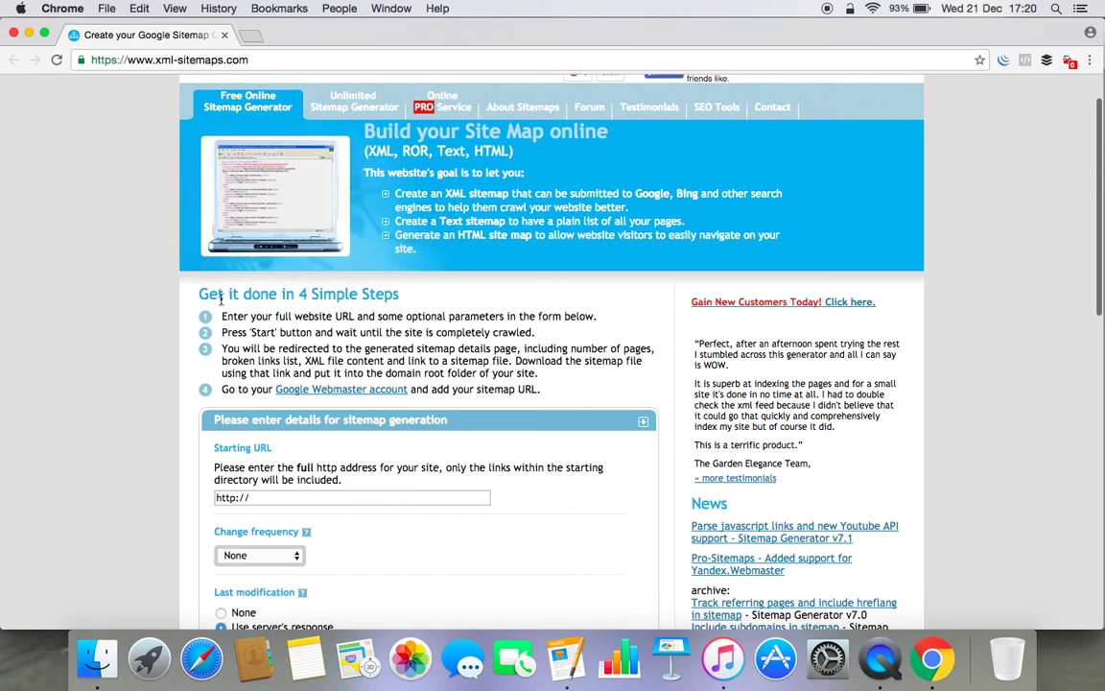
pyautogui.scroll(-2, 433, 301)
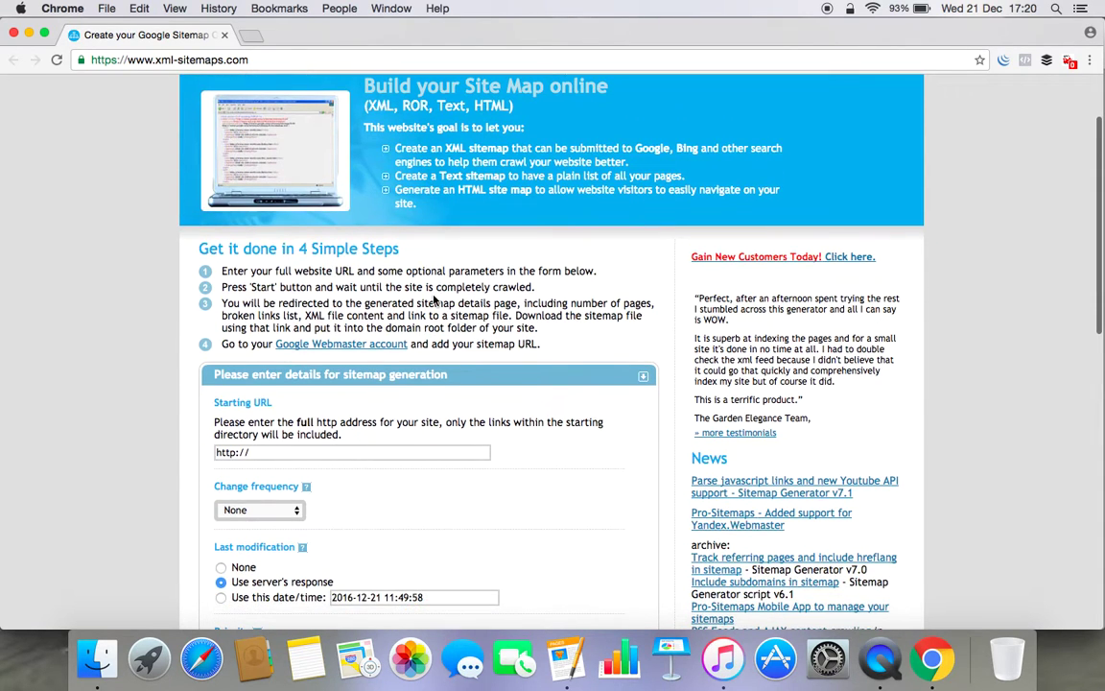
pyautogui.scroll(-3, 413, 326)
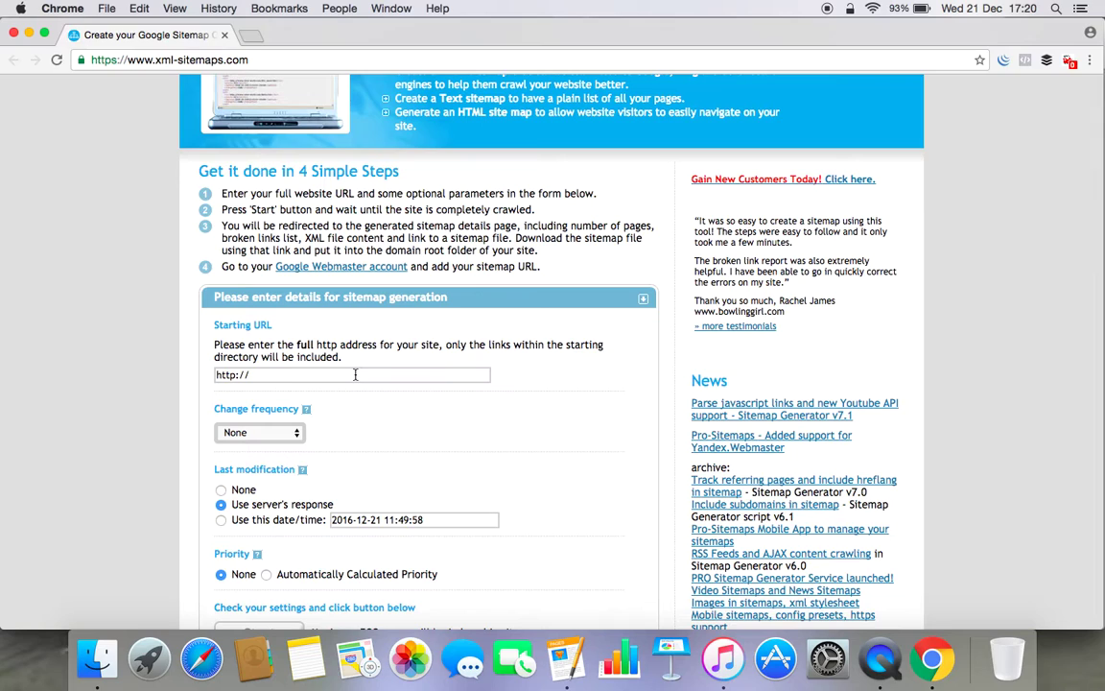
pyautogui.click(355, 374)
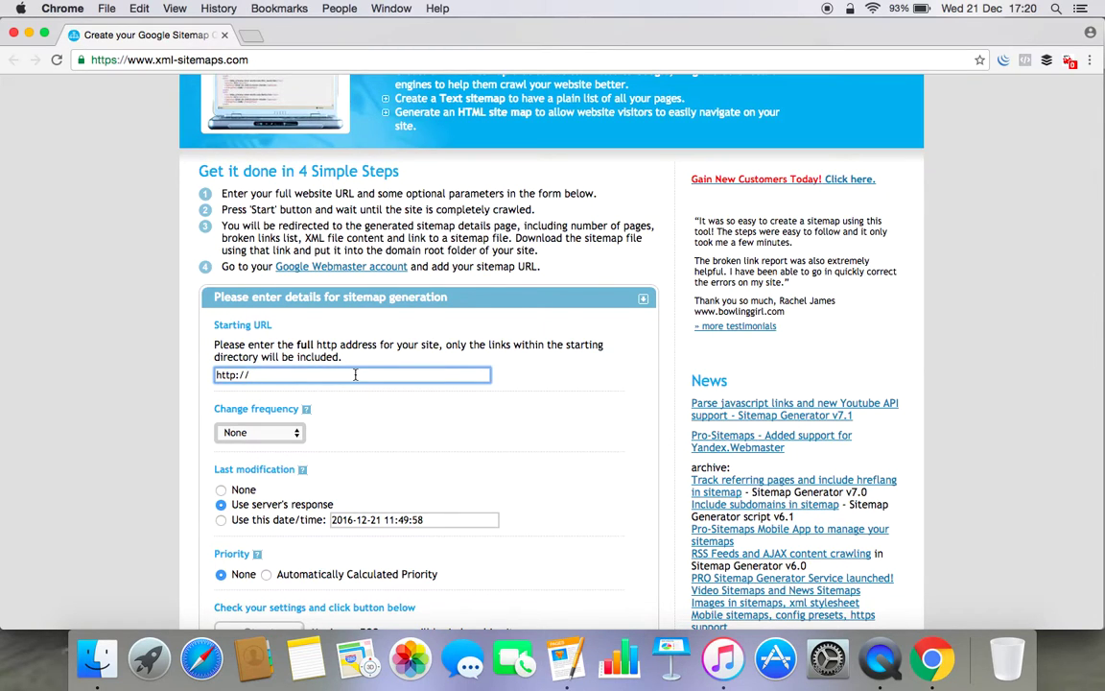
pyautogui.write('ng')
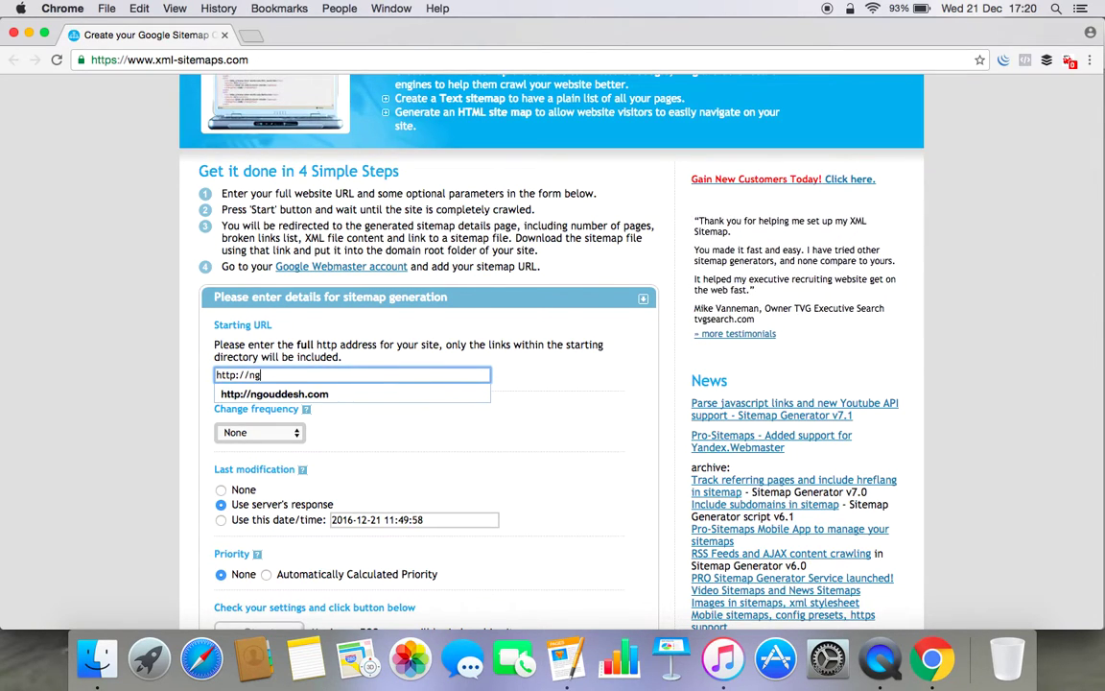
pyautogui.click(313, 394)
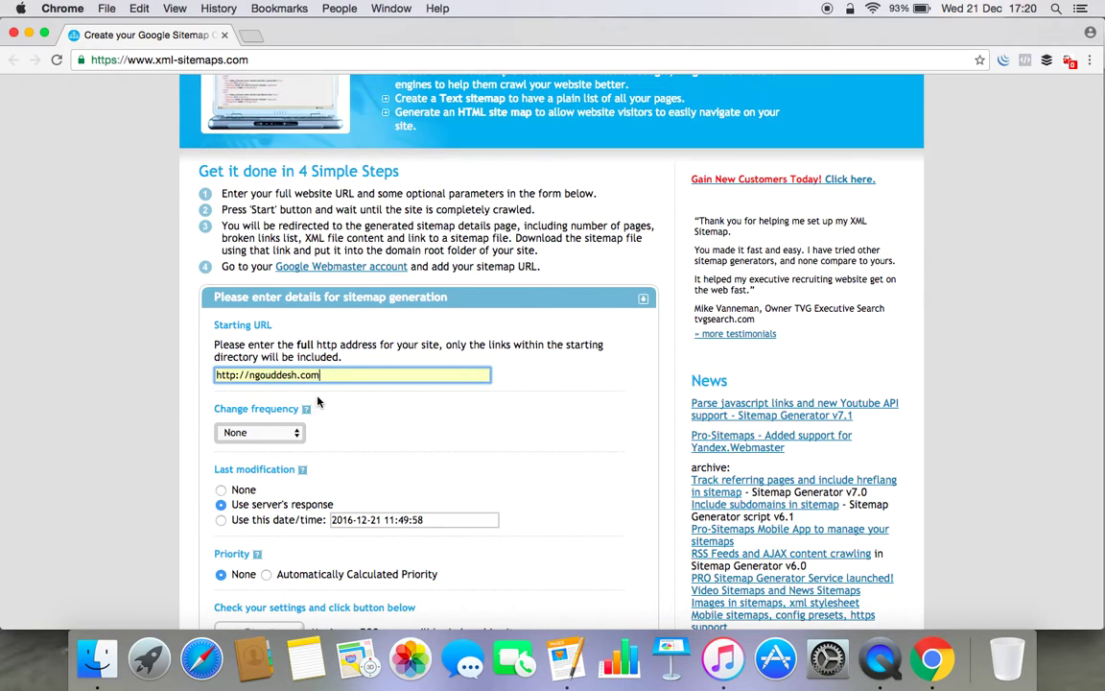
pyautogui.click(282, 433)
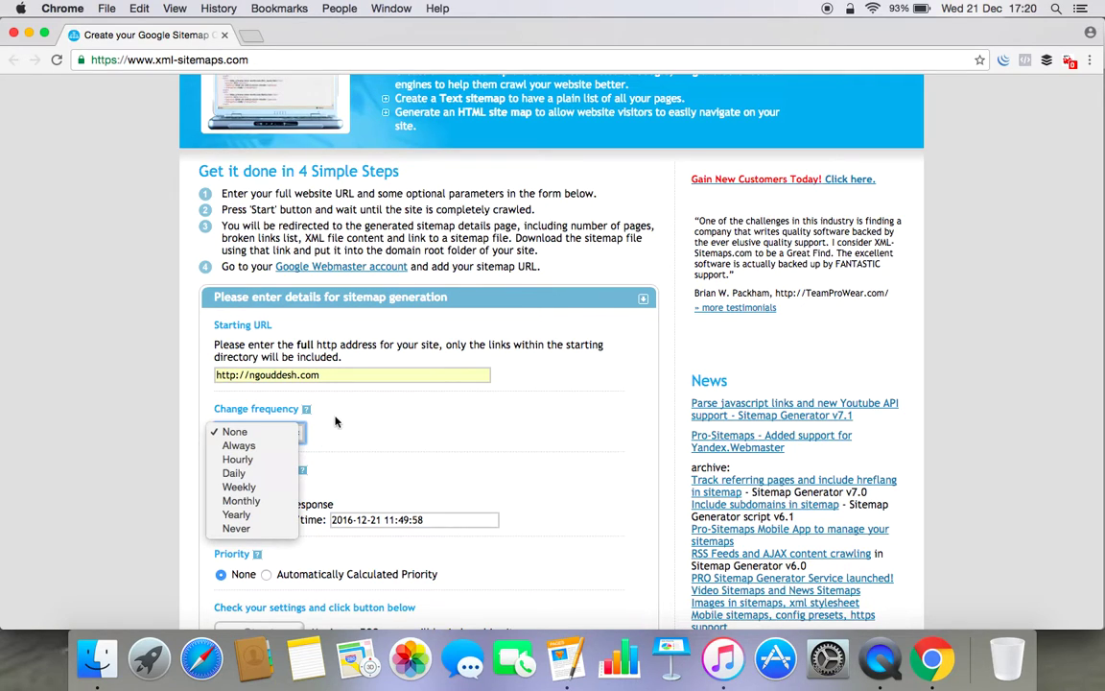
pyautogui.click(265, 474)
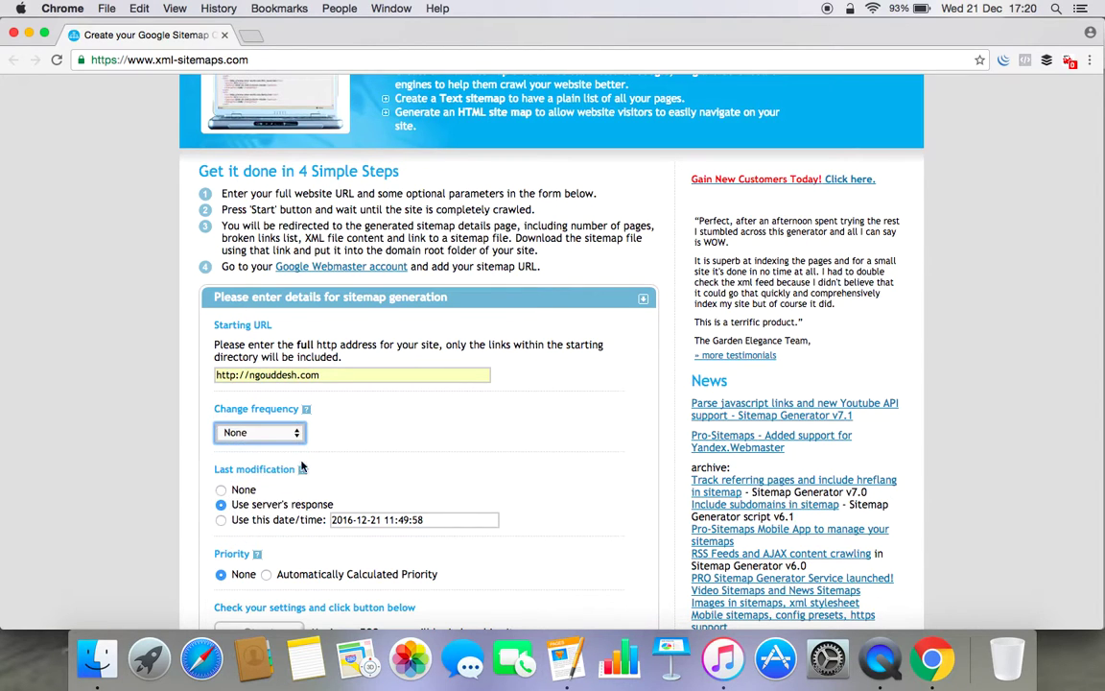
pyautogui.scroll(-5, 336, 422)
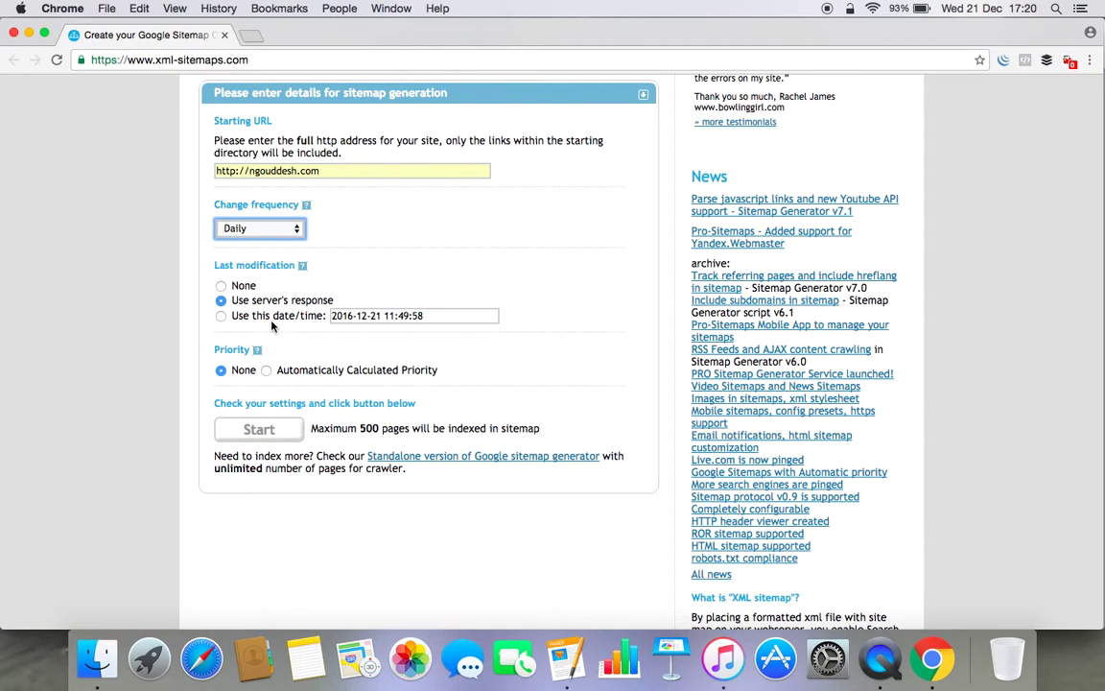
pyautogui.click(267, 372)
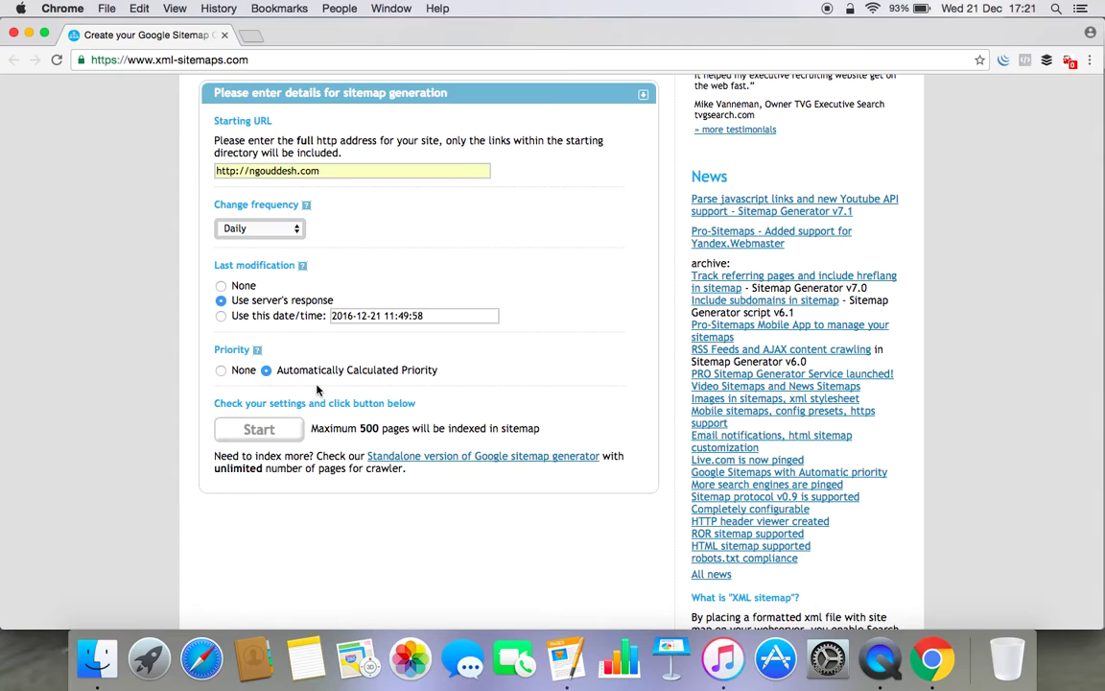
pyautogui.click(284, 435)
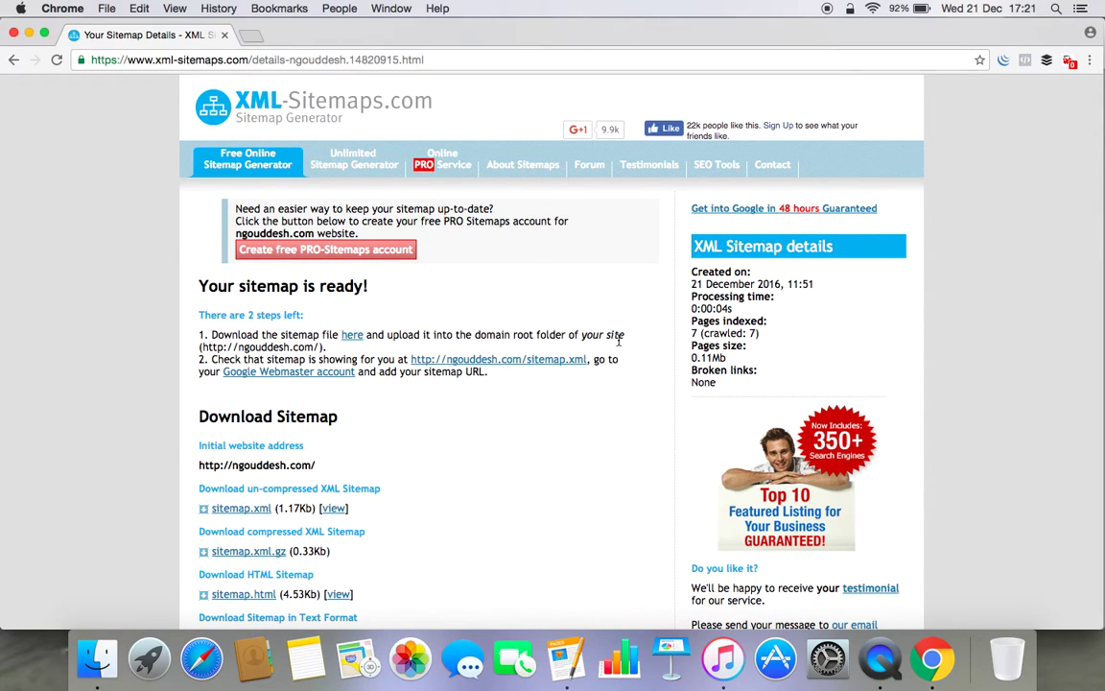
# - Download the uncompressed XML sitemap, saved as sitemap (2).xml
pyautogui.click(357, 338)
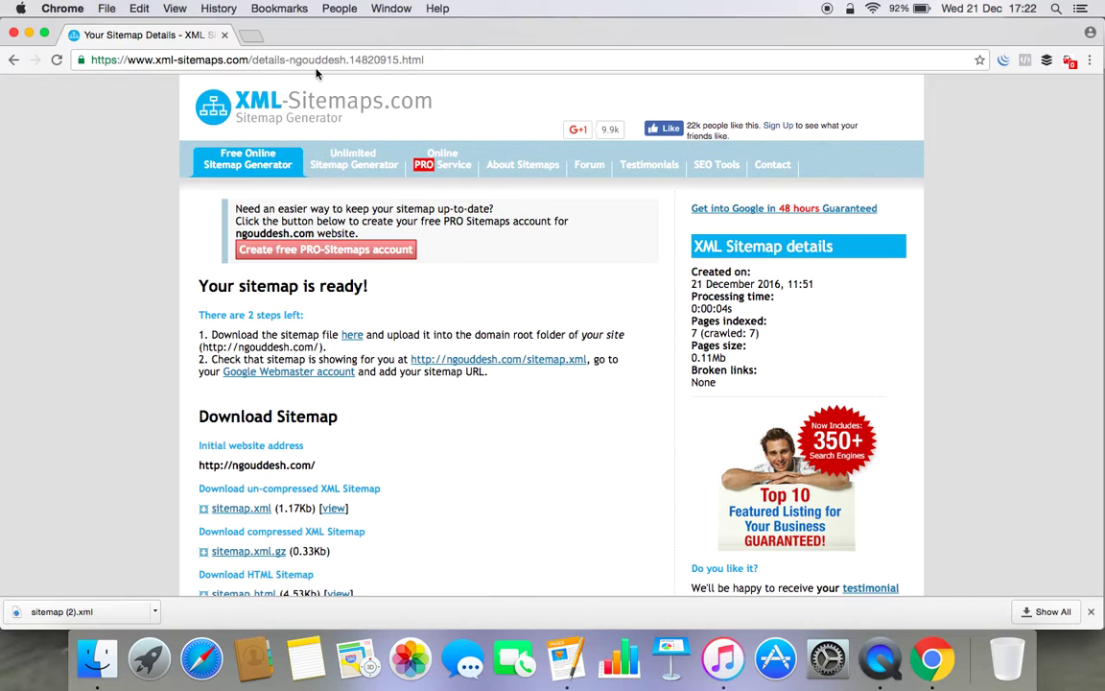
# - In a new tab, go to the hosting site's /cpanel login page
pyautogui.click(250, 36)
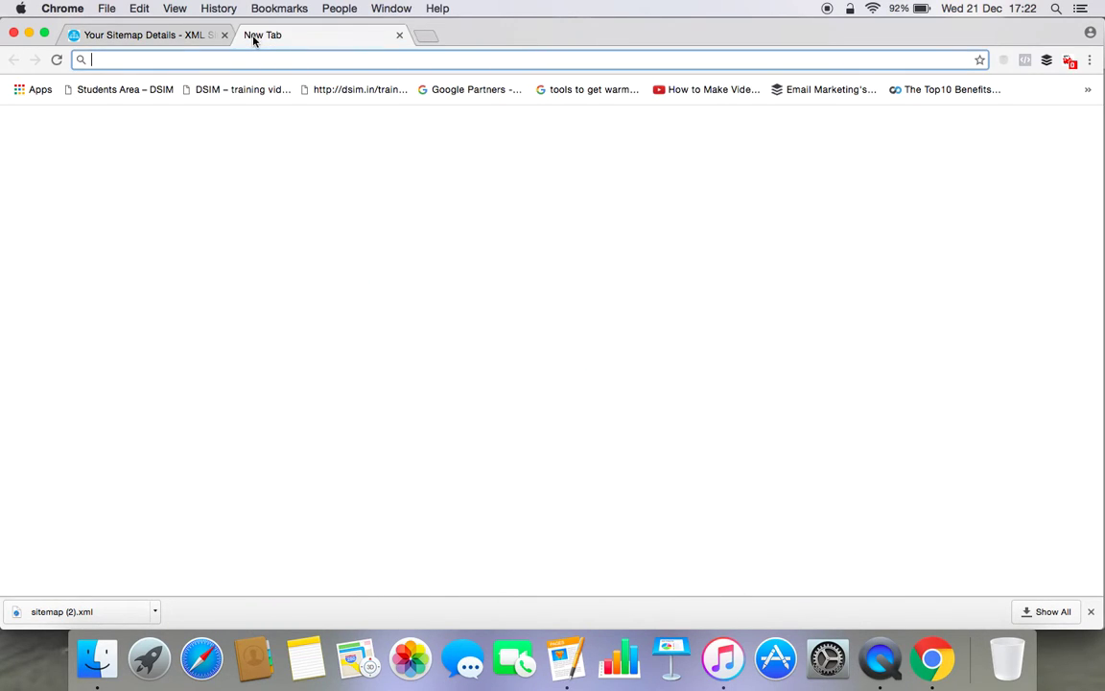
pyautogui.write('rohitashok')
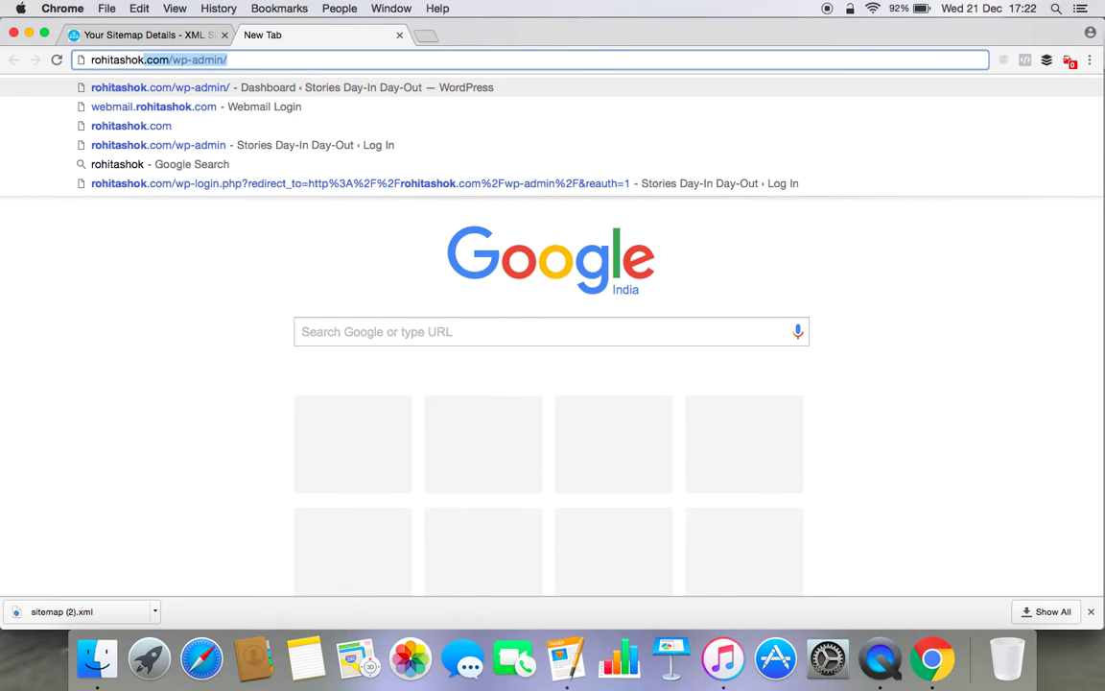
pyautogui.write('.com/cpna')
pyautogui.press('BackSpace')
pyautogui.press('BackSpace')
pyautogui.write('anel')
pyautogui.press('Return')
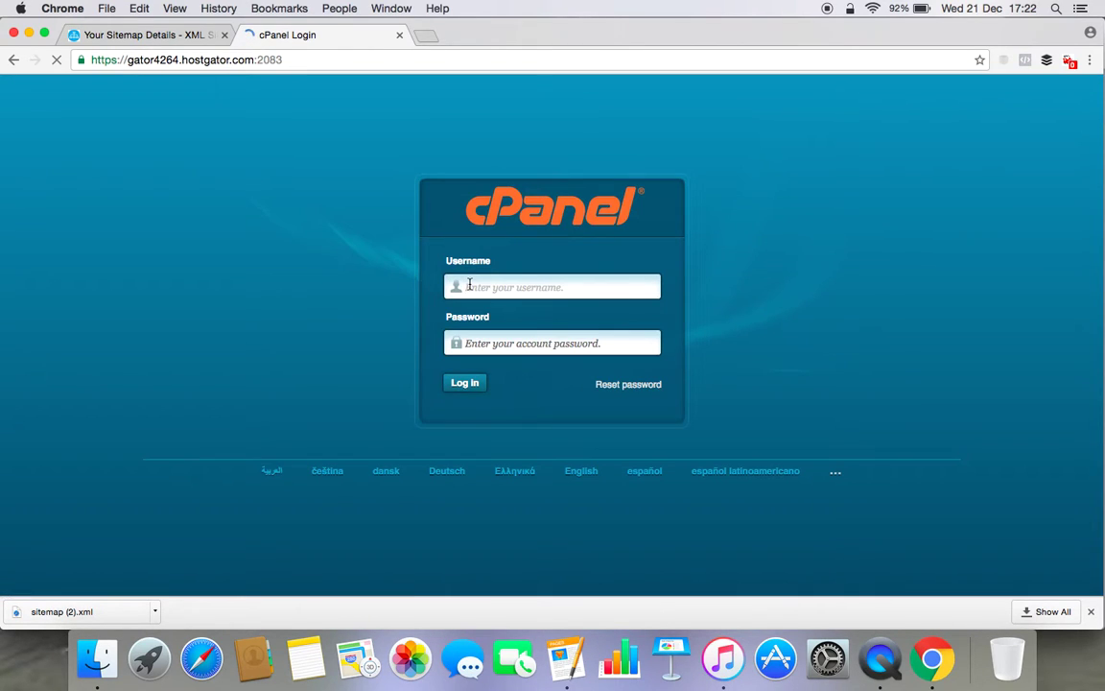
# - Log in to cPanel with the account username and password
pyautogui.click(469, 285)
pyautogui.write('rohitashok')
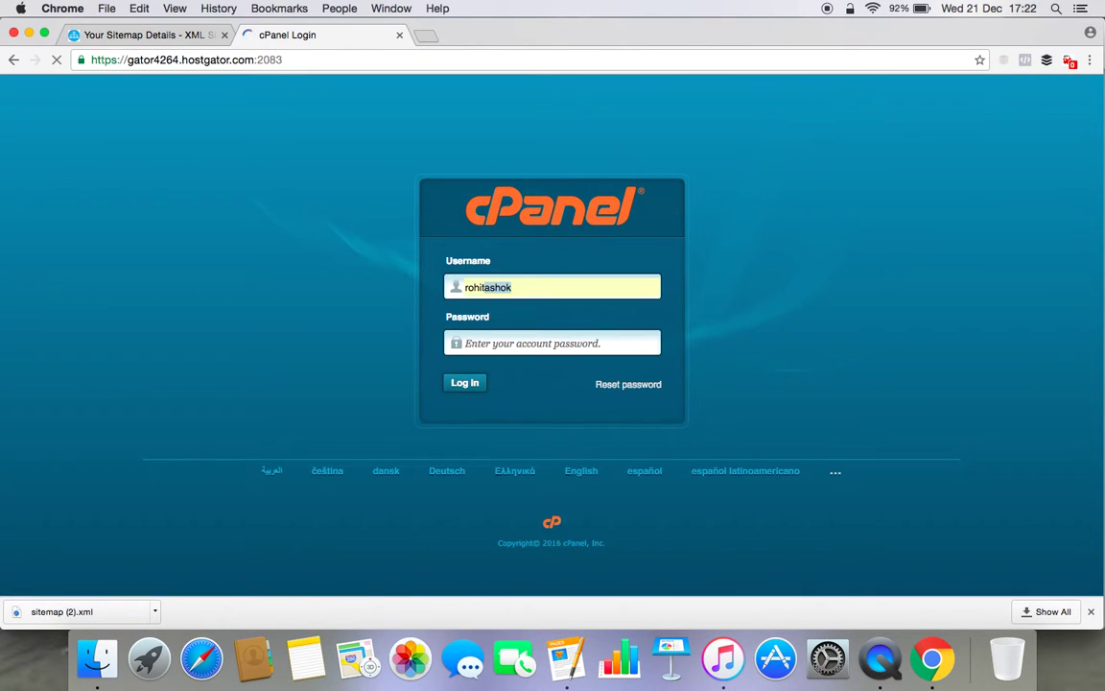
pyautogui.press('Tab')
pyautogui.write('*')
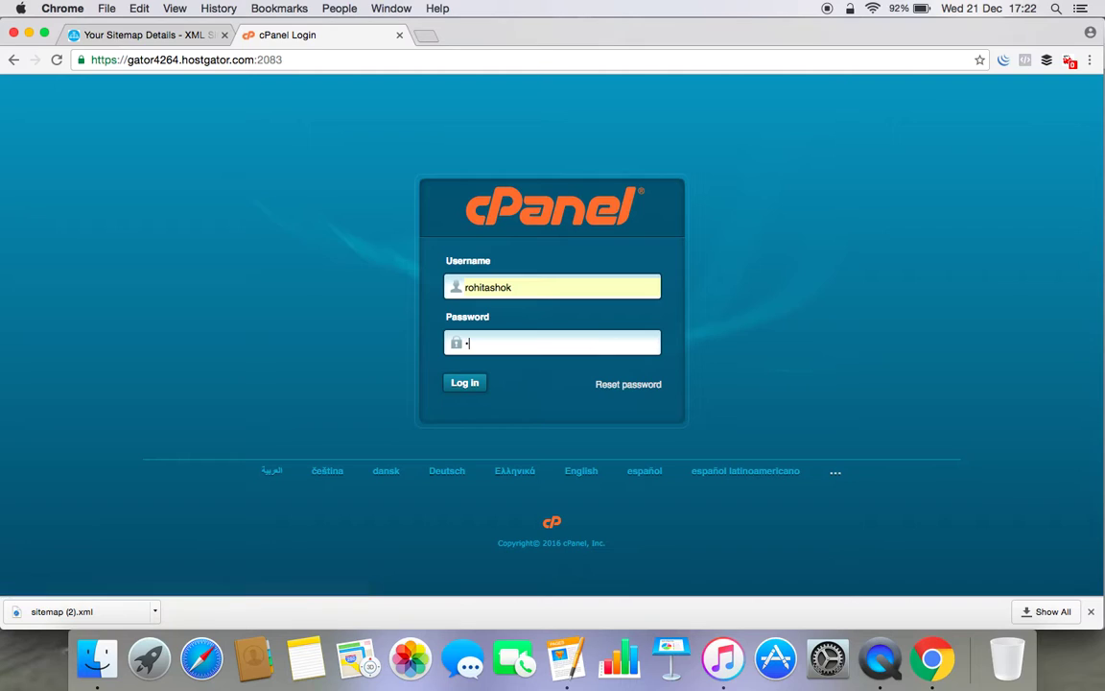
pyautogui.write('*******')
pyautogui.press('Return')
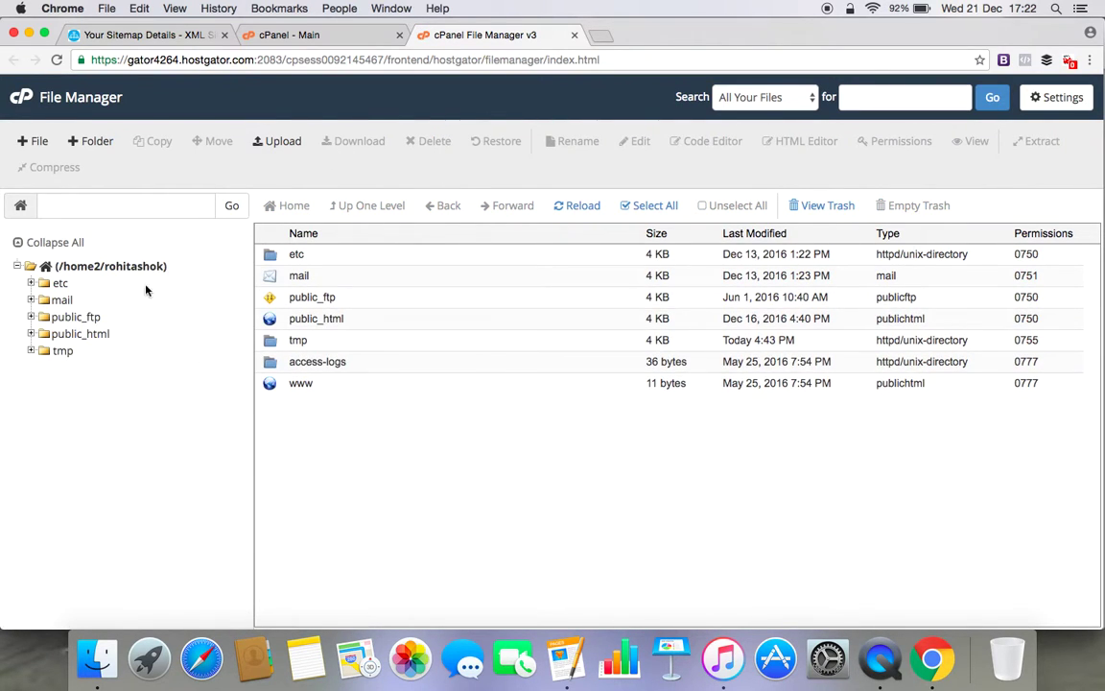
# - Browse File Manager into public_html and then the ngouddesh.com folder
pyautogui.click(89, 336)
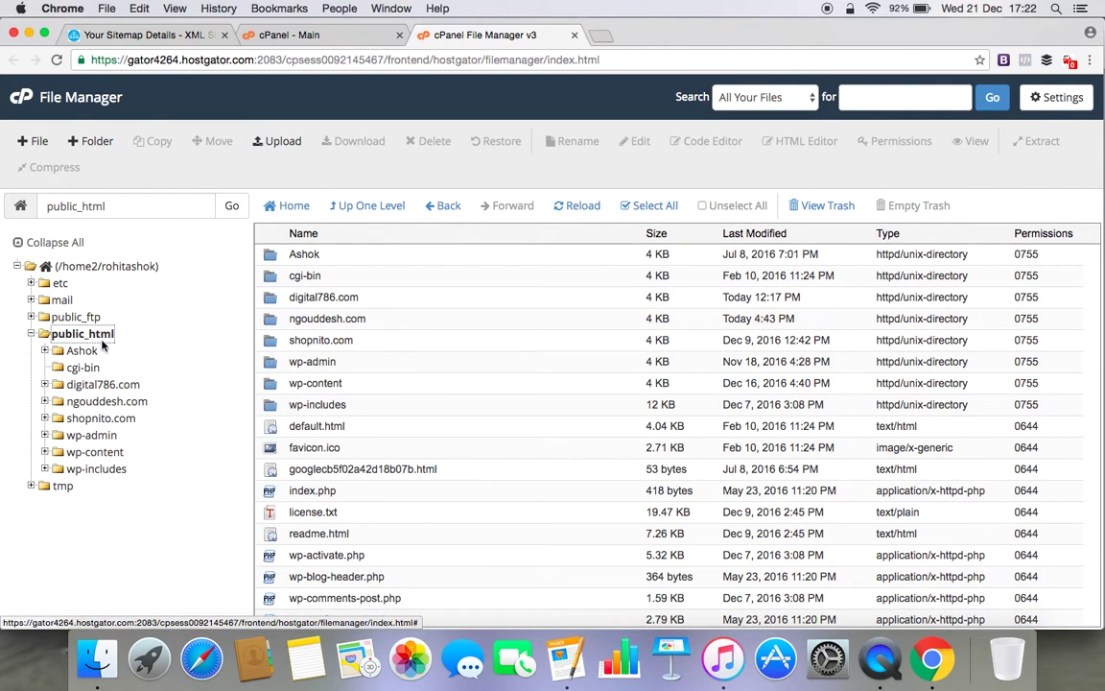
pyautogui.click(105, 401)
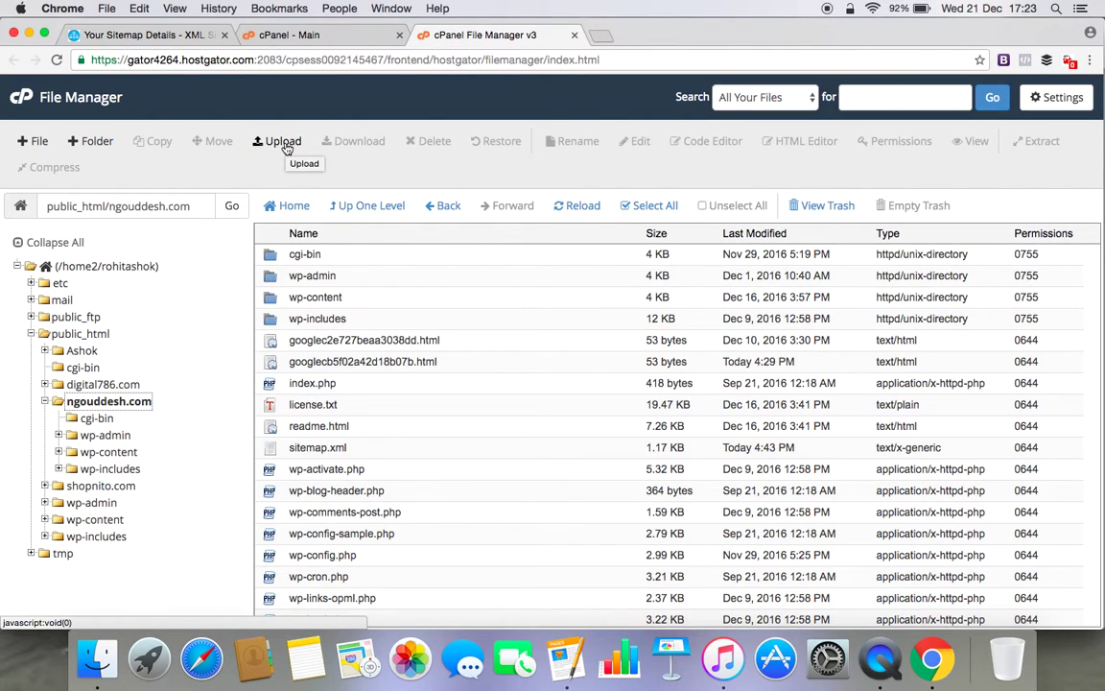
# - Begin uploading sitemap.xml from Downloads, then cancel the file picker
pyautogui.click(284, 142)
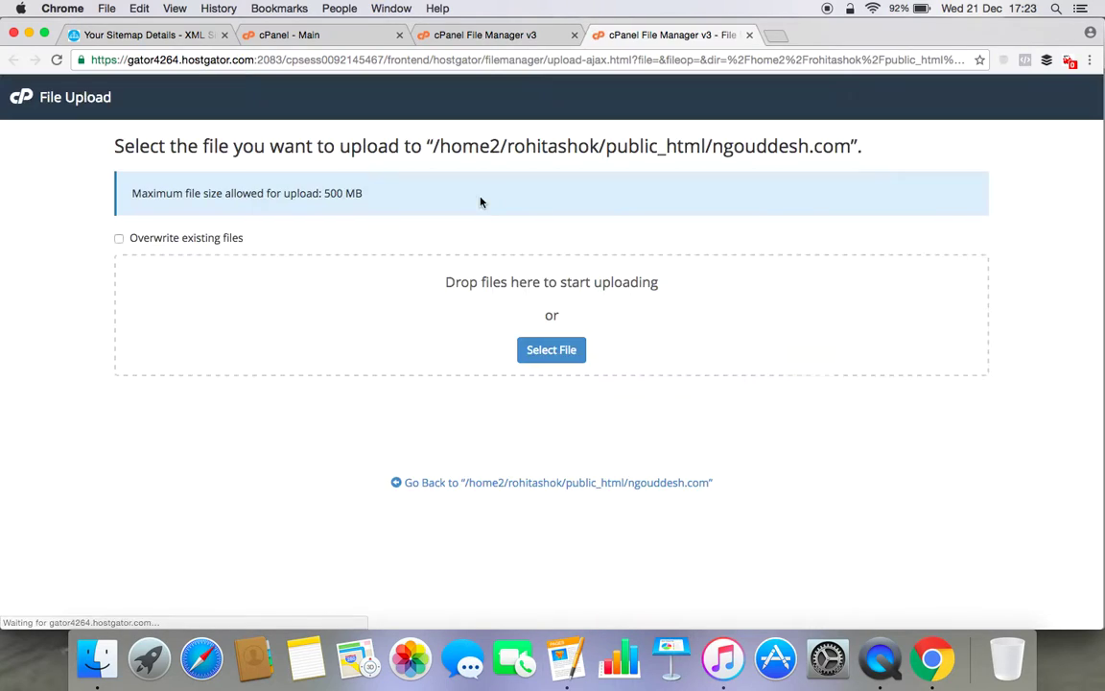
pyautogui.click(553, 351)
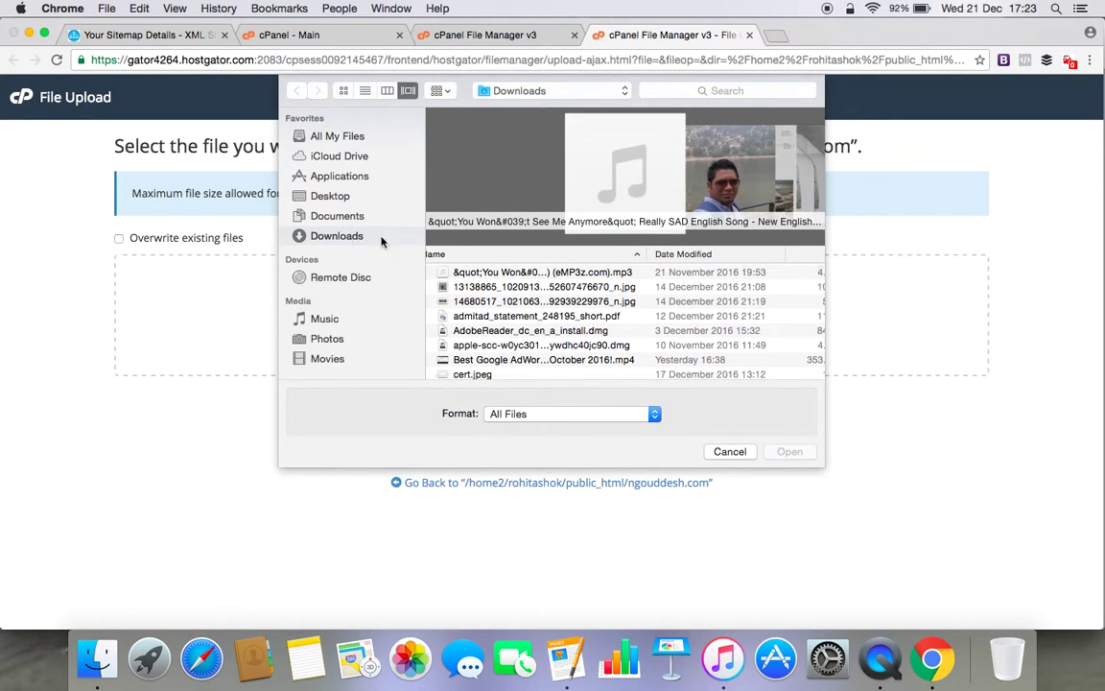
pyautogui.scroll(-3, 460, 288)
pyautogui.scroll(-5, 511, 316)
pyautogui.scroll(-5, 511, 316)
pyautogui.scroll(-2, 512, 316)
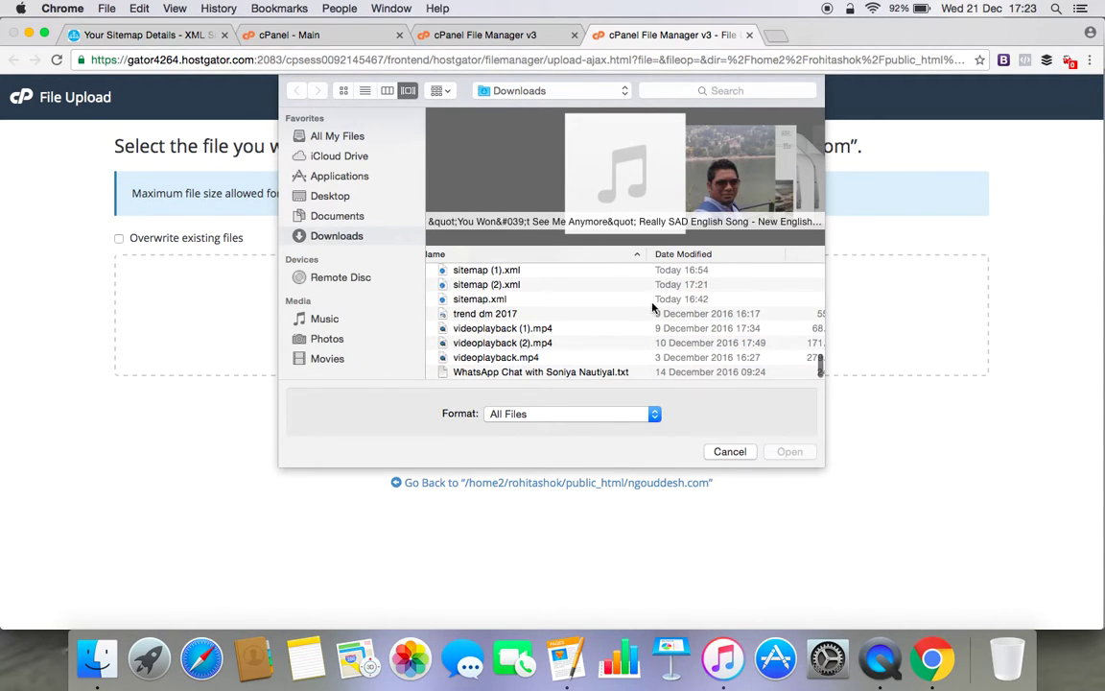
pyautogui.click(573, 301)
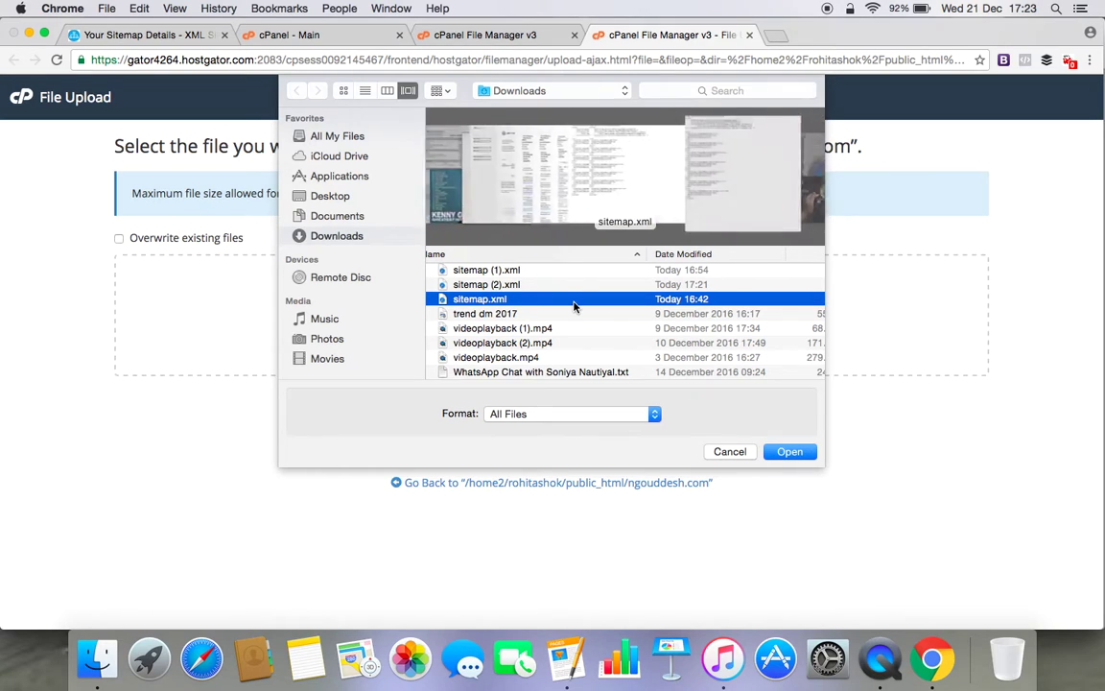
pyautogui.click(744, 454)
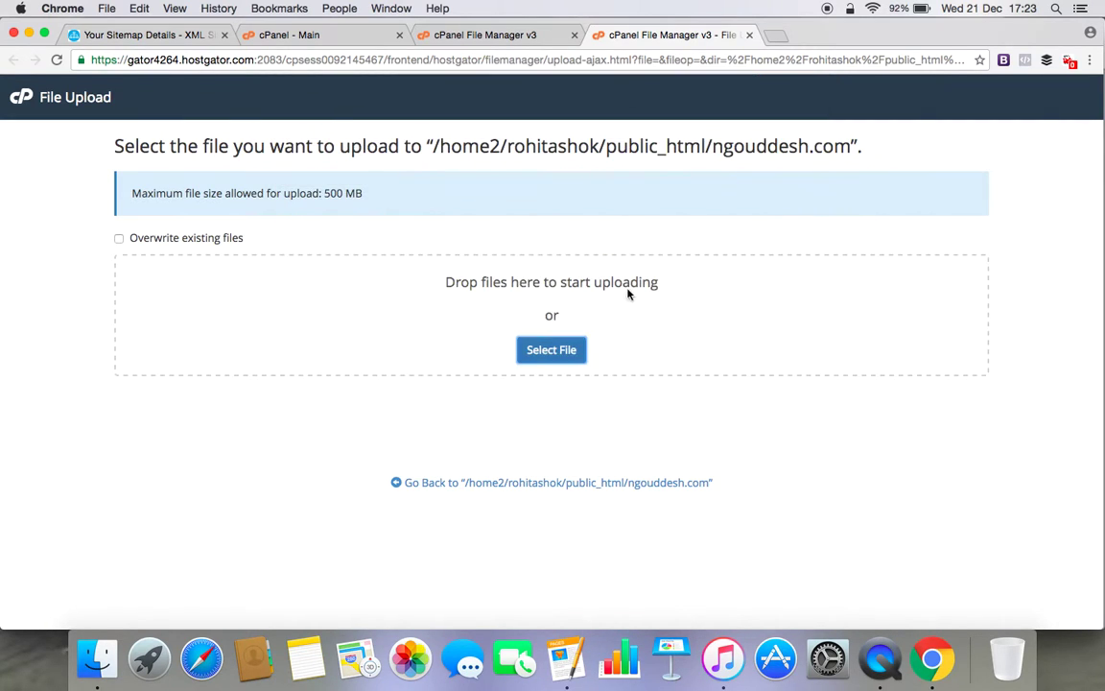
# - Reload File Manager and upload sitemap.xml, overwriting the existing copy
pyautogui.click(490, 35)
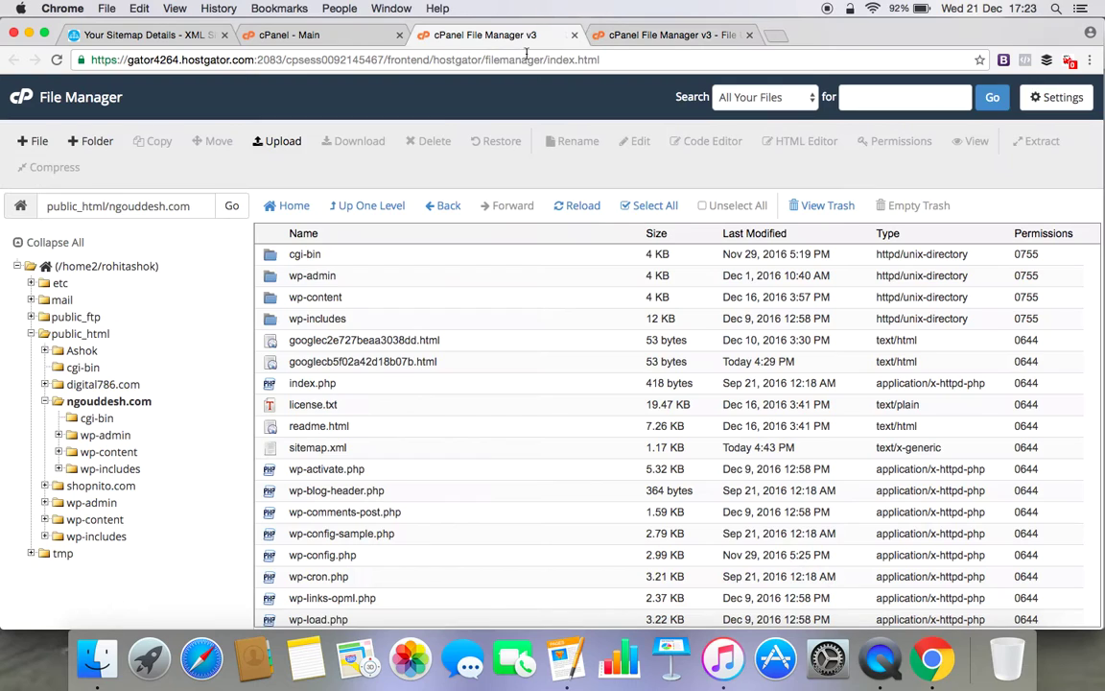
pyautogui.click(419, 62)
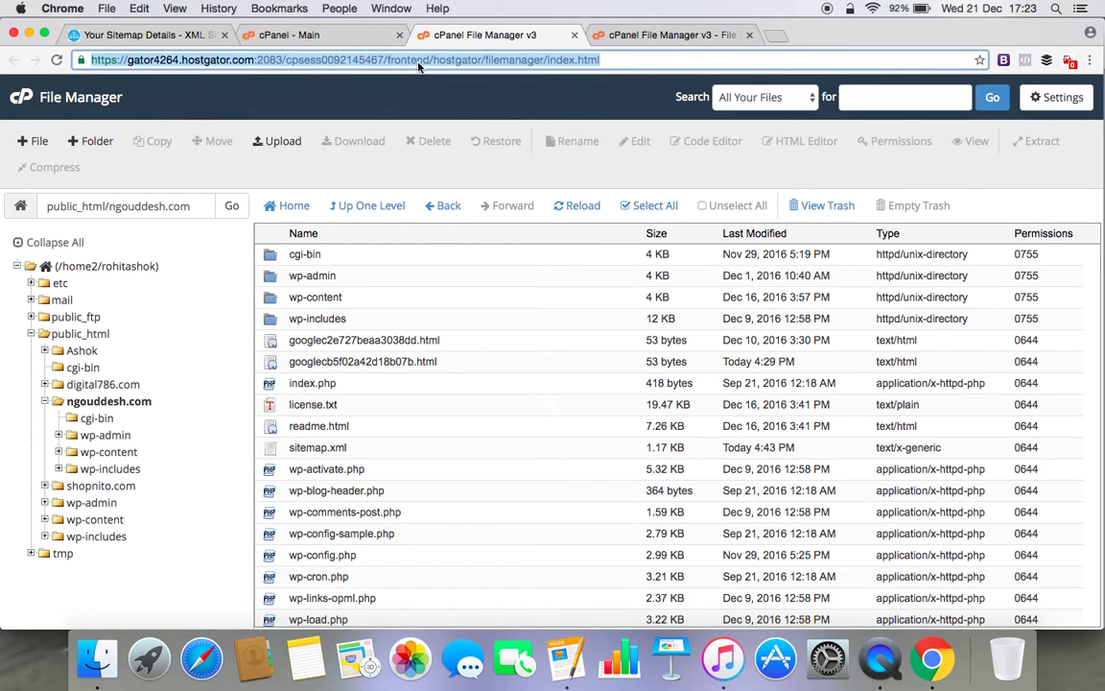
pyautogui.press('Return')
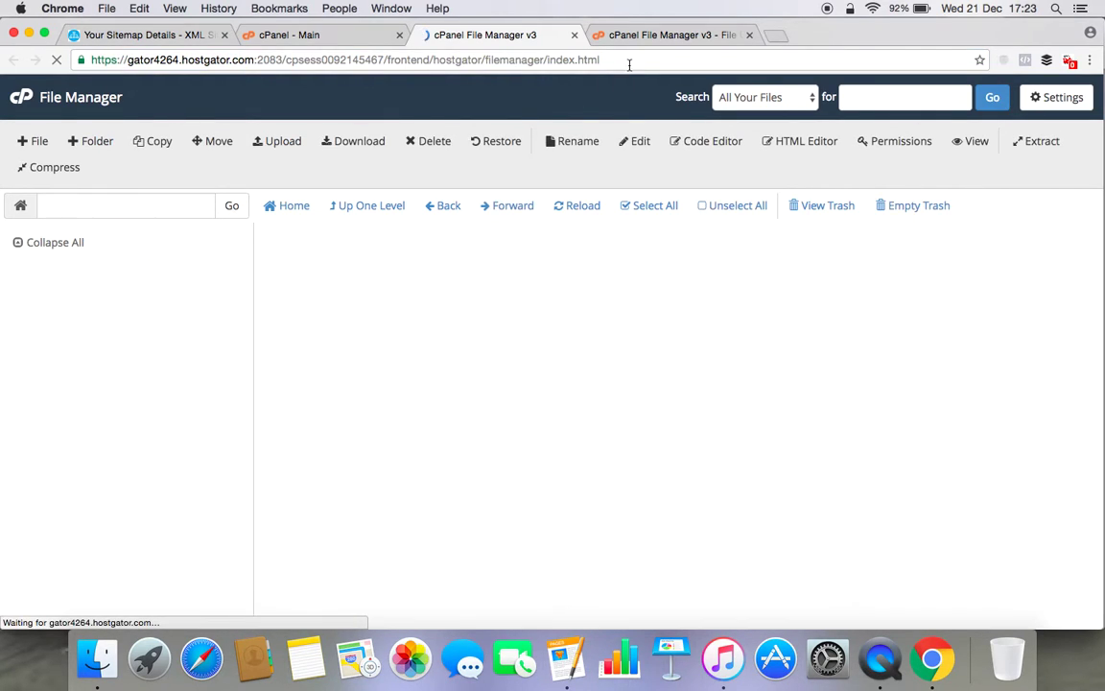
pyautogui.click(654, 41)
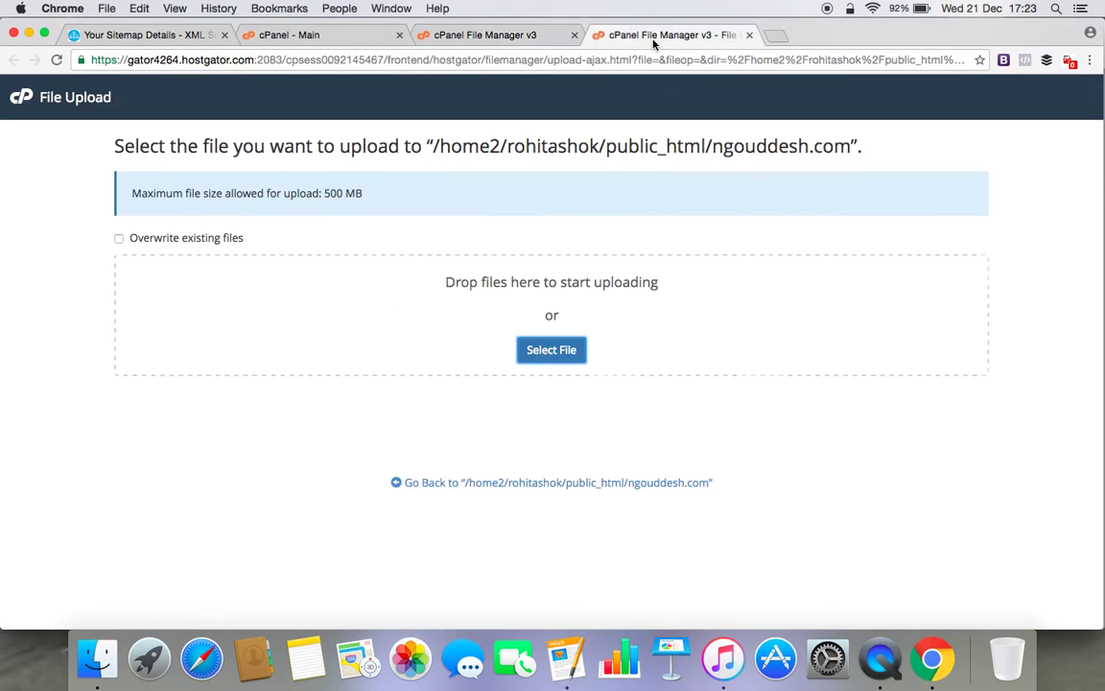
pyautogui.click(566, 353)
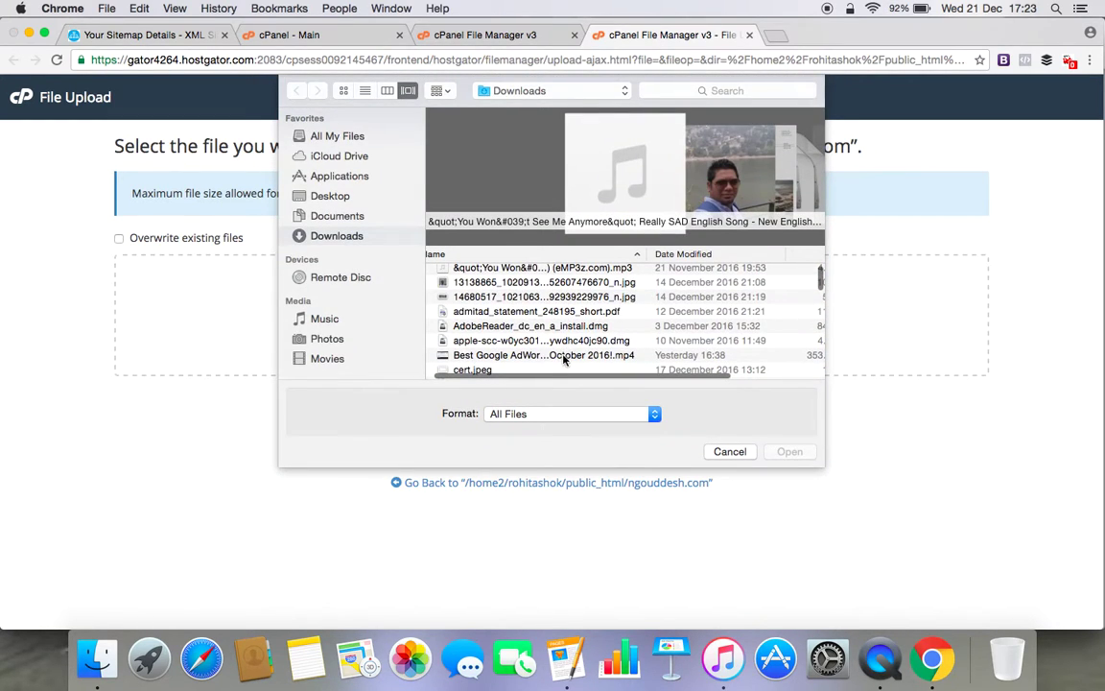
pyautogui.scroll(-10, 564, 359)
pyautogui.click(514, 303)
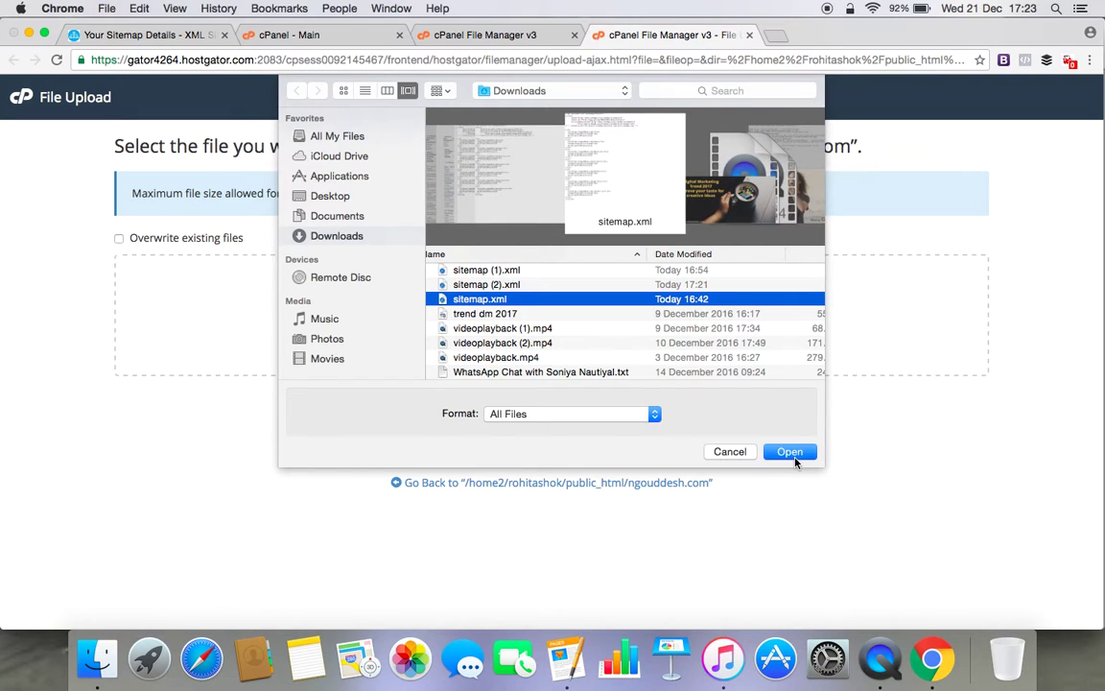
pyautogui.click(792, 458)
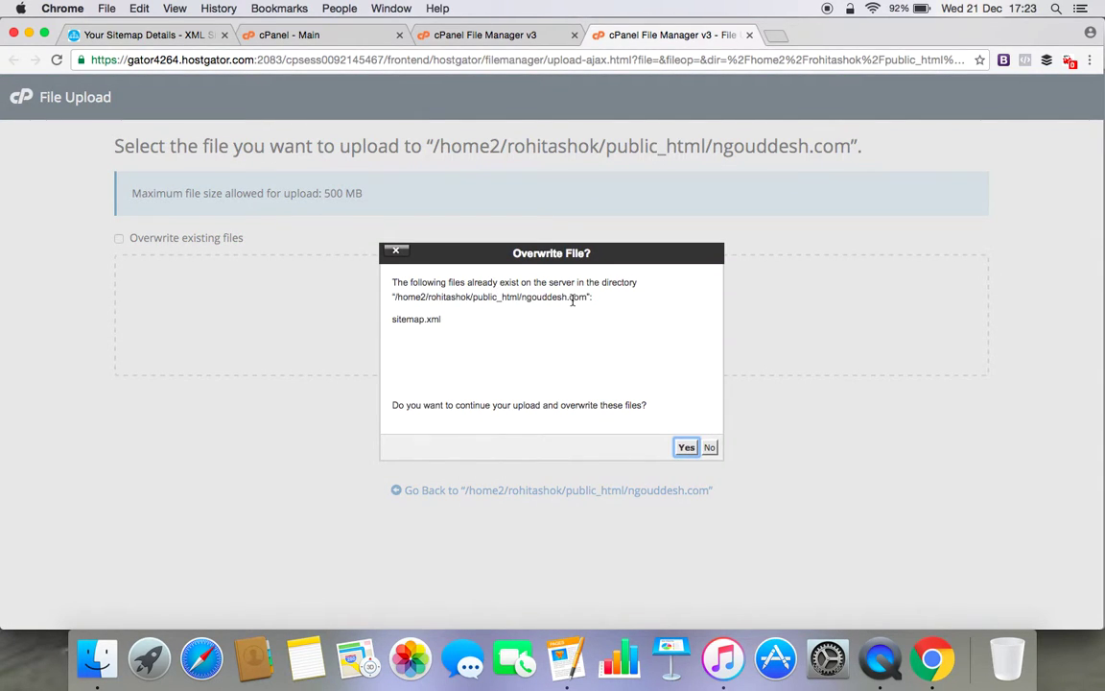
pyautogui.click(685, 449)
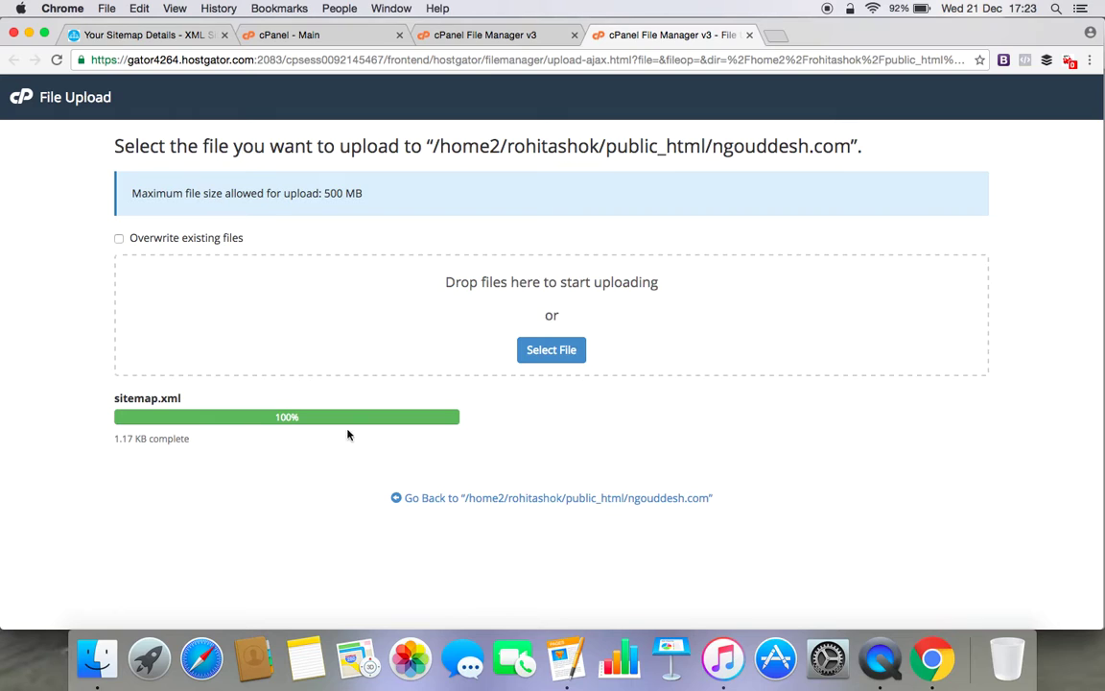
# - Reload File Manager and check ngouddesh.com's sitemap.xml is 1.17 KB, dated today
pyautogui.click(530, 34)
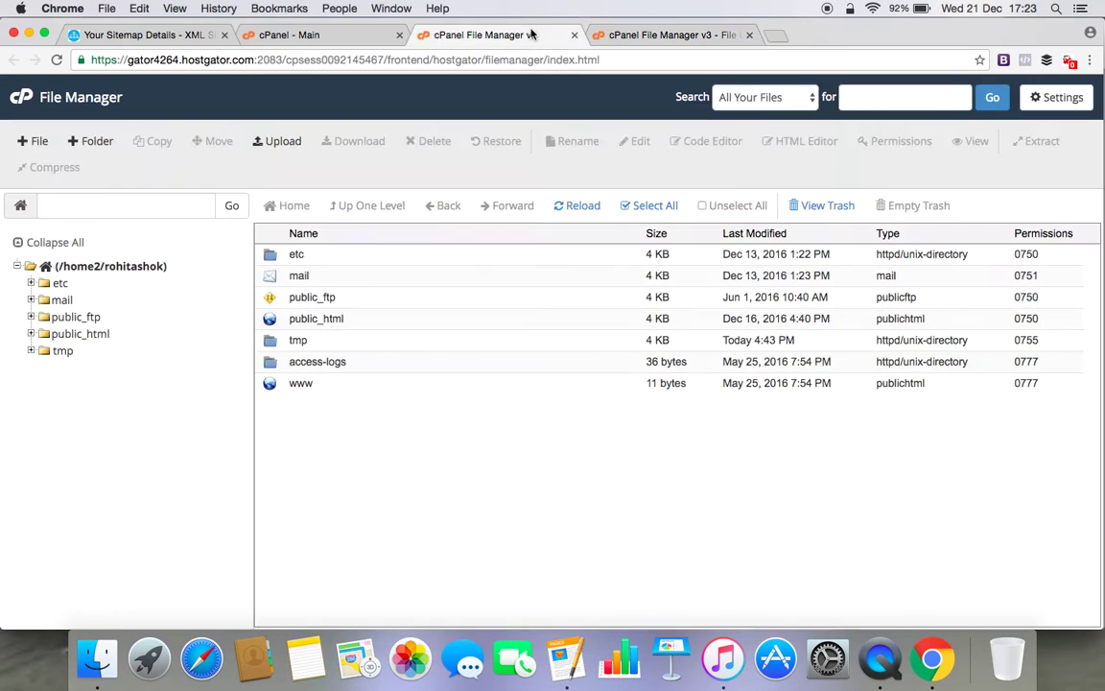
pyautogui.click(495, 66)
pyautogui.press('Return')
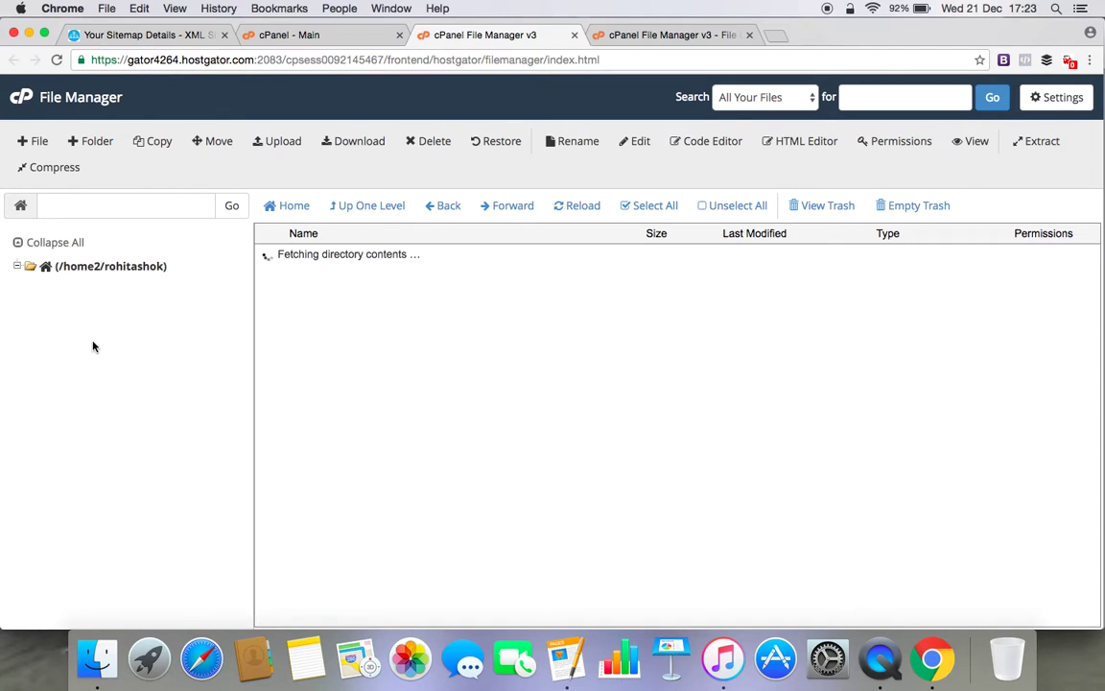
pyautogui.click(77, 334)
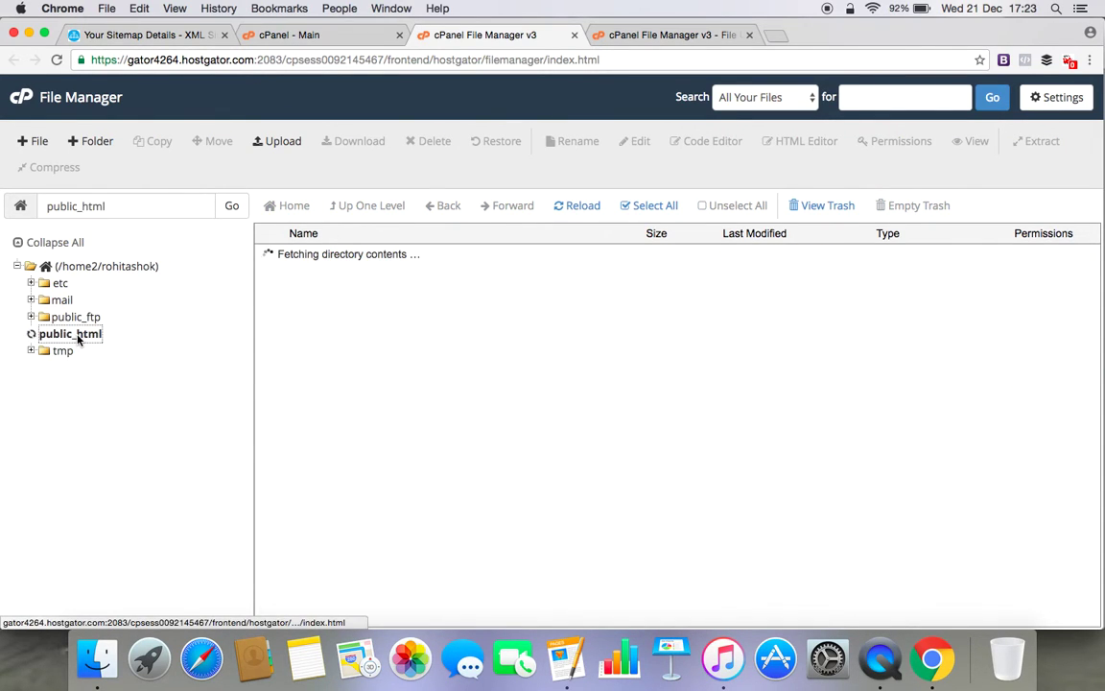
pyautogui.click(79, 402)
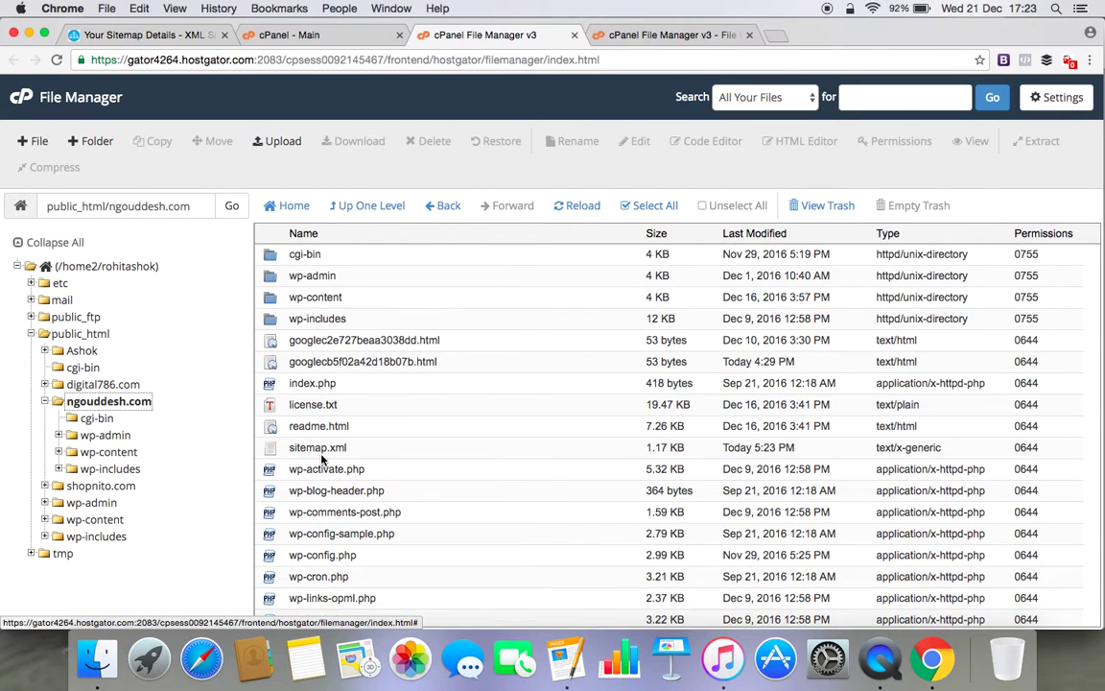
pyautogui.click(408, 443)
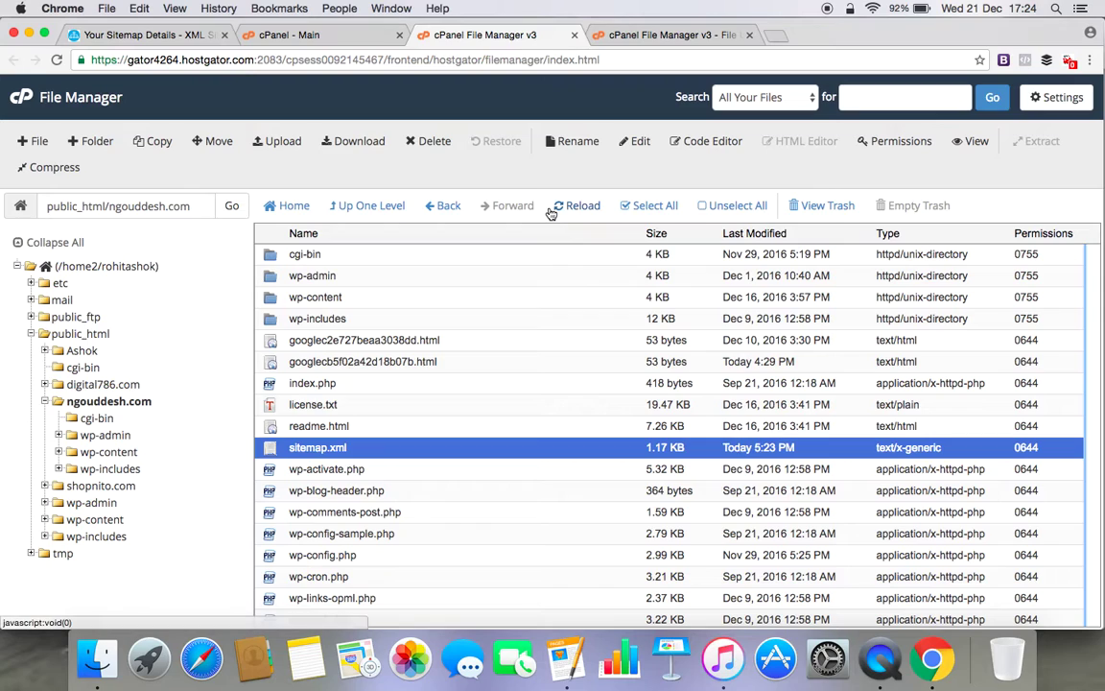
pyautogui.click(154, 35)
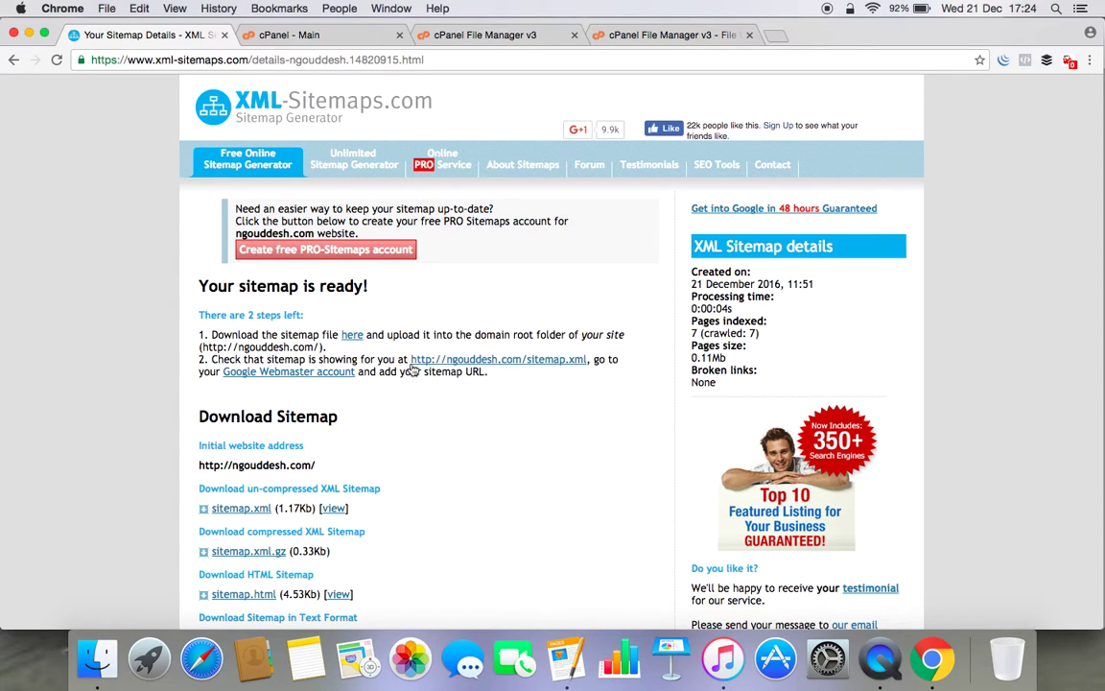
pyautogui.click(526, 361)
pyautogui.scroll(-3, 237, 419)
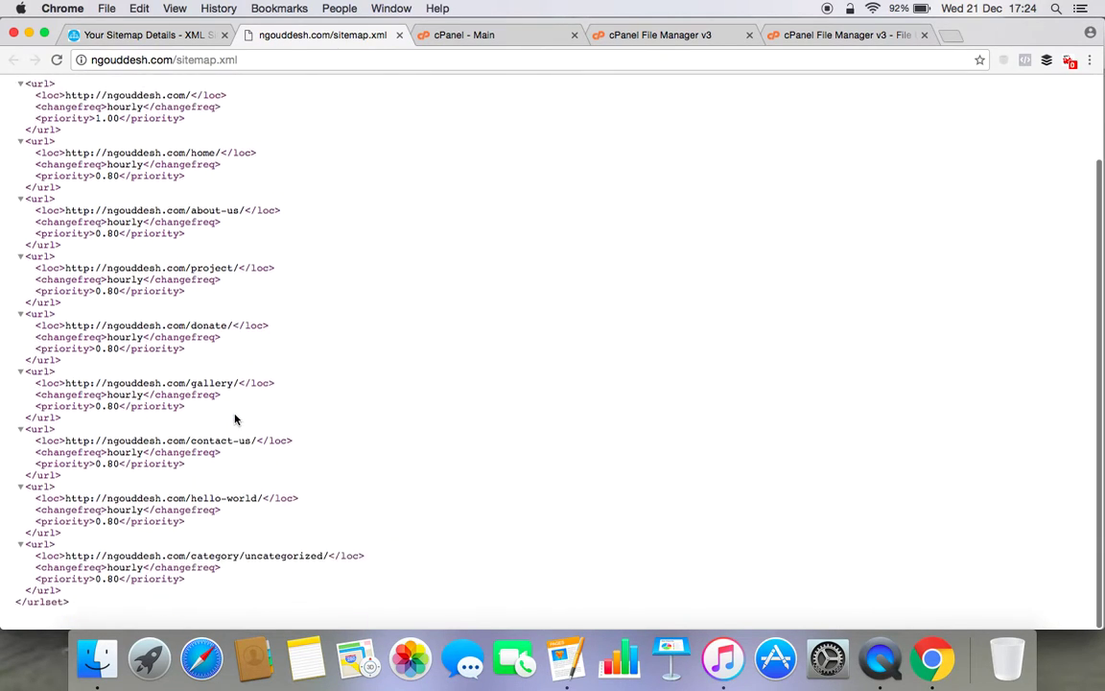
pyautogui.scroll(3, 220, 556)
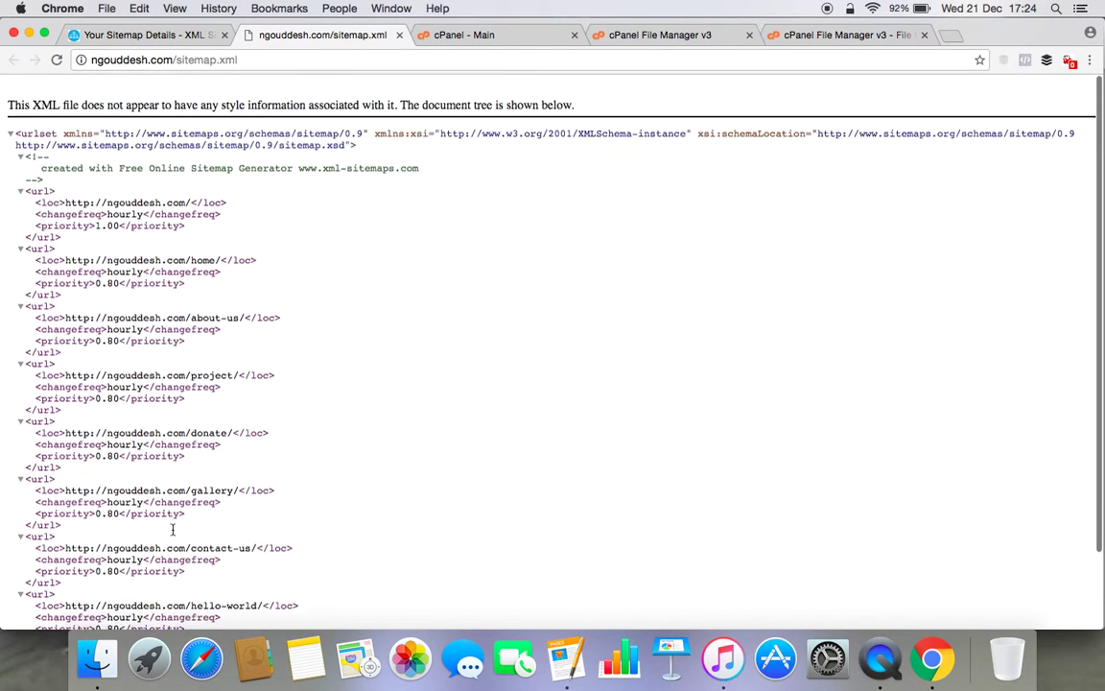
pyautogui.click(190, 33)
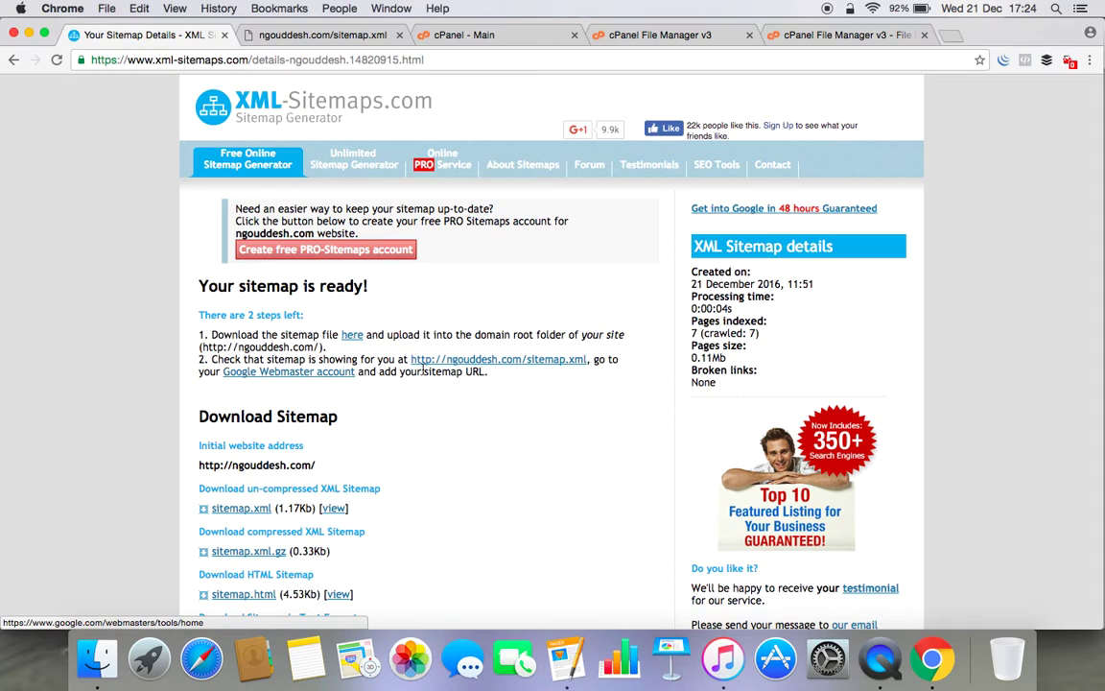
# - Open Google Webmaster Tools and scroll through the account's property list
pyautogui.click(293, 376)
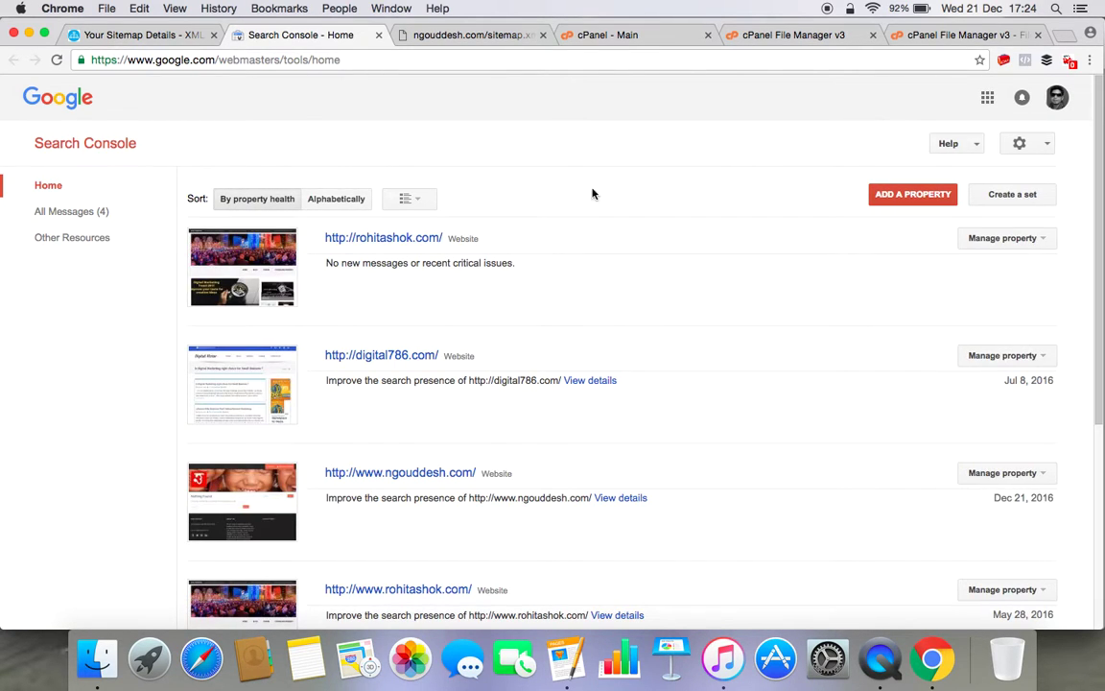
pyautogui.scroll(-5, 659, 389)
pyautogui.scroll(-2, 659, 389)
pyautogui.scroll(8, 659, 389)
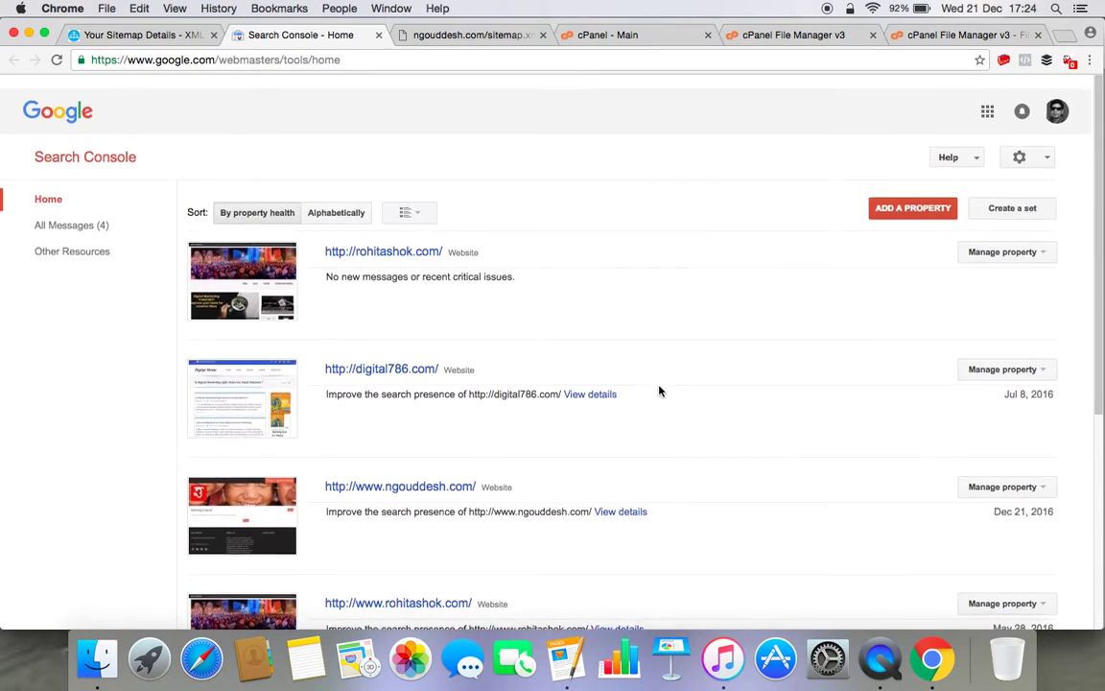
pyautogui.scroll(-5, 634, 347)
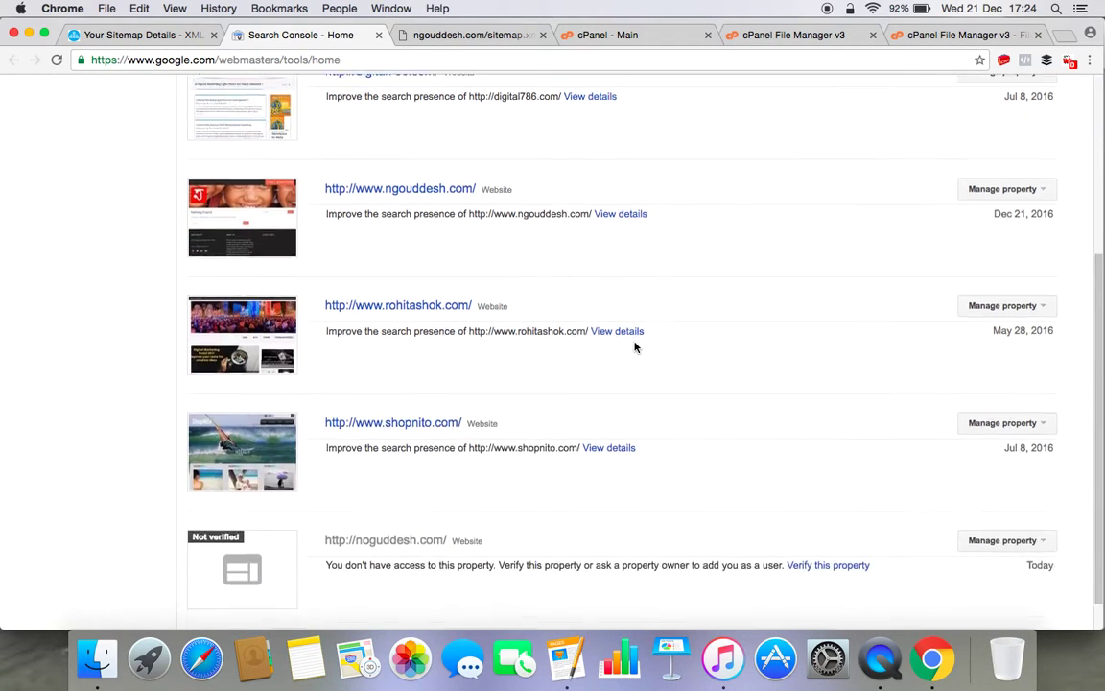
pyautogui.scroll(-1, 634, 347)
pyautogui.scroll(1, 634, 347)
pyautogui.scroll(5, 634, 347)
pyautogui.scroll(-1, 711, 491)
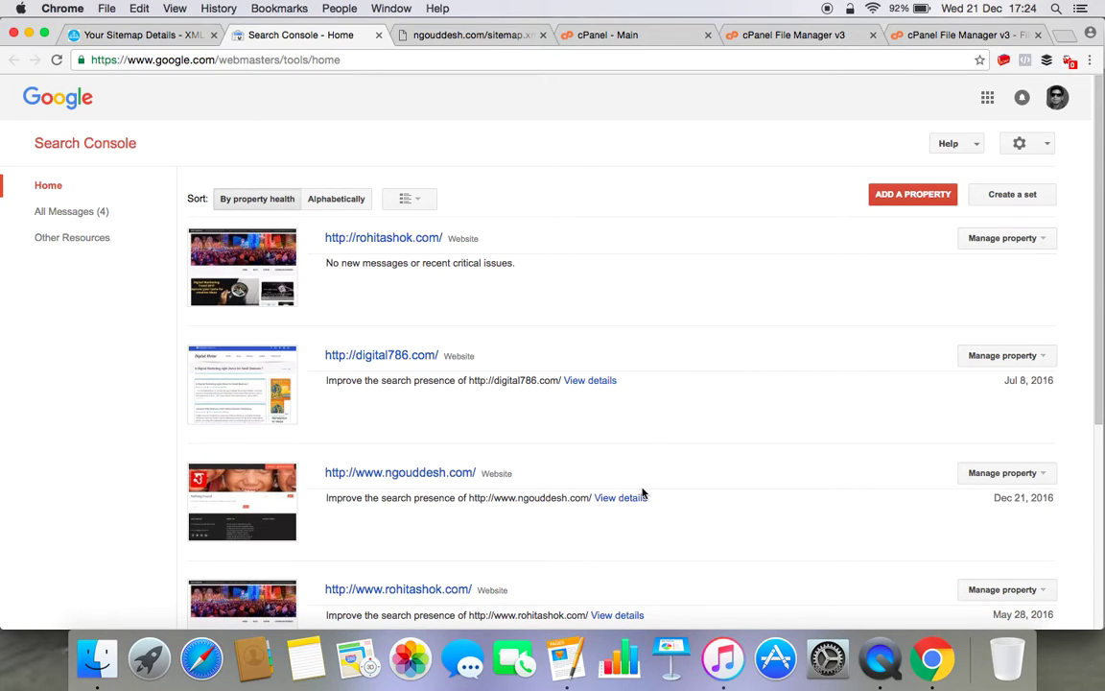
pyautogui.click(897, 192)
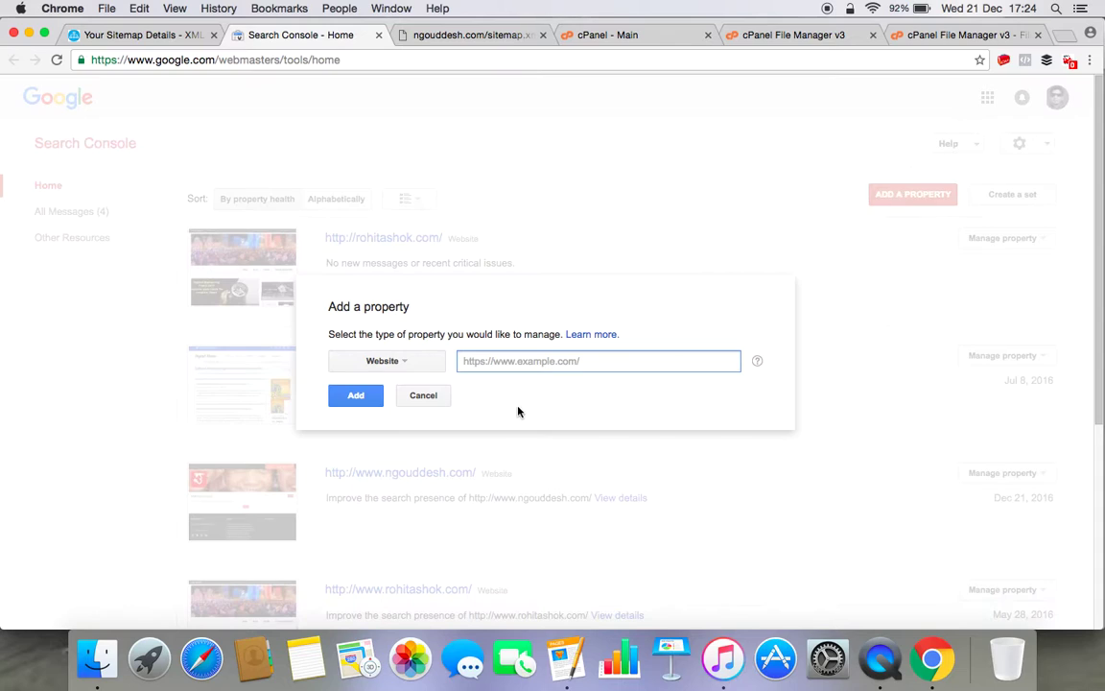
pyautogui.write('http://www.ngou')
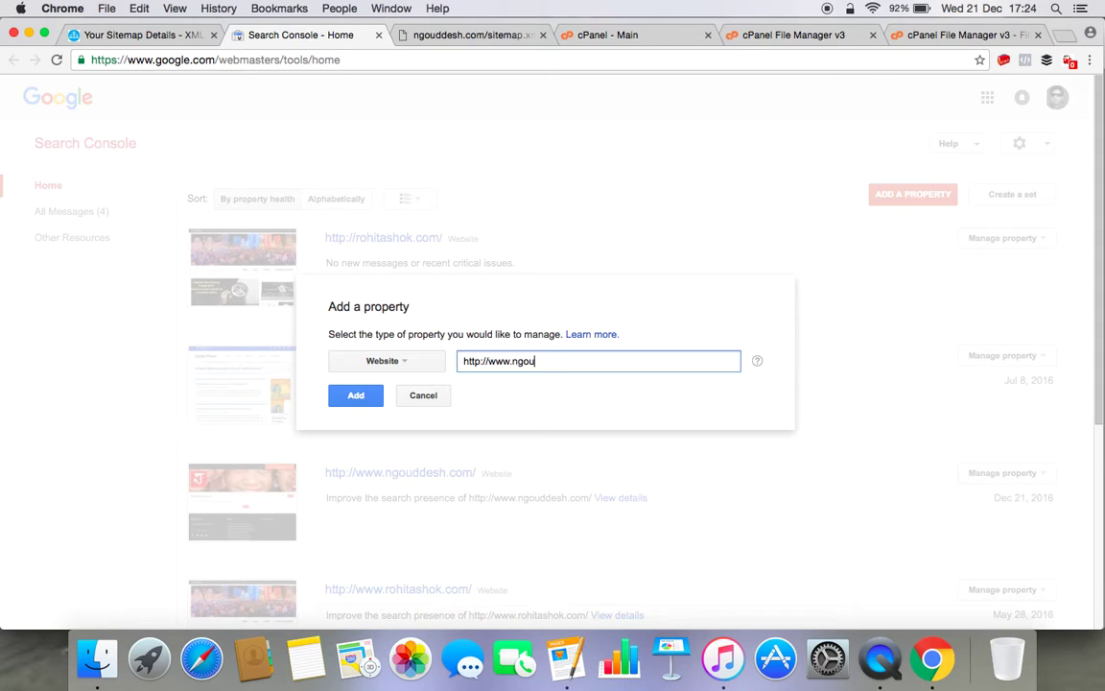
pyautogui.write('deh')
pyautogui.write('des')
pyautogui.write('.c')
pyautogui.write('om')
pyautogui.click(370, 404)
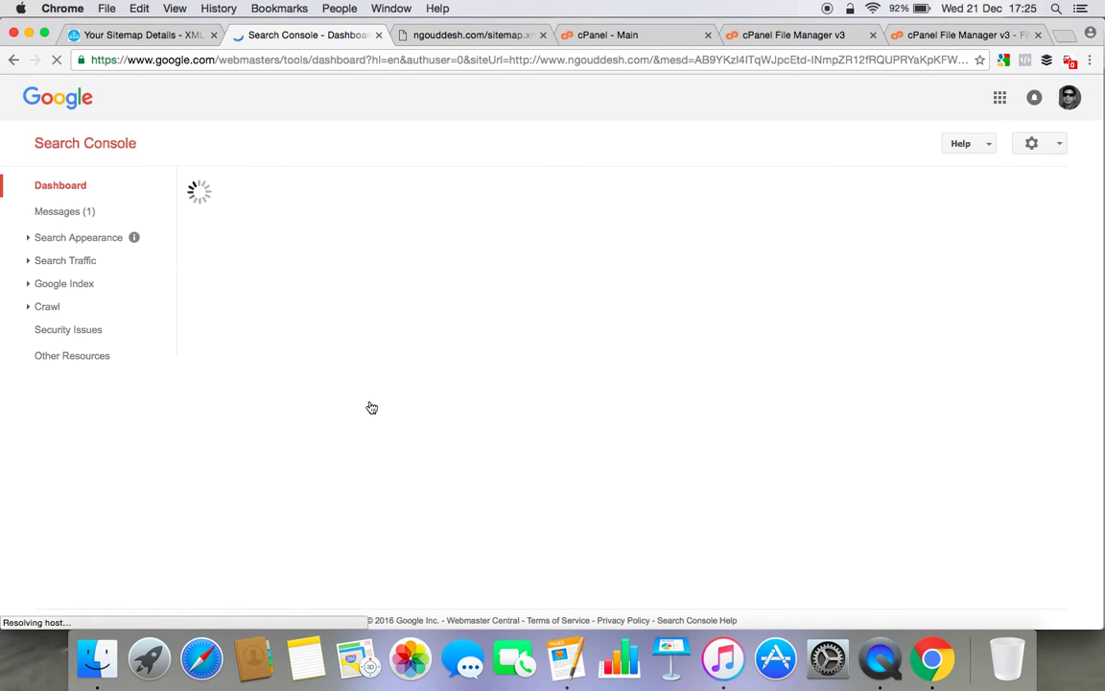
pyautogui.click(98, 362)
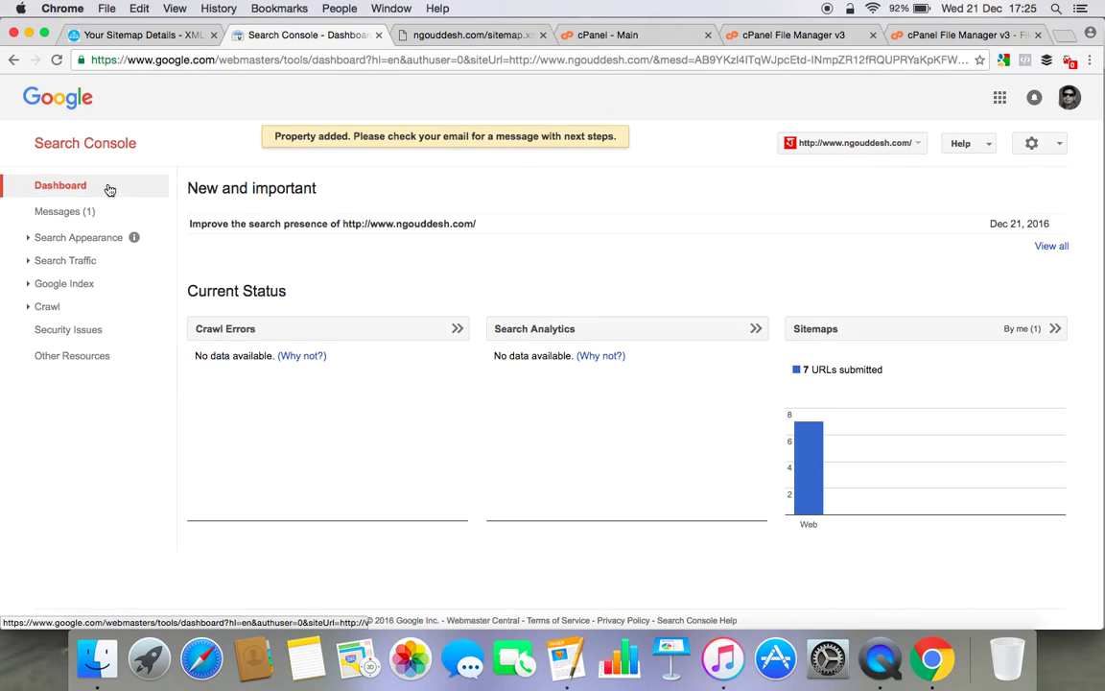
pyautogui.click(71, 313)
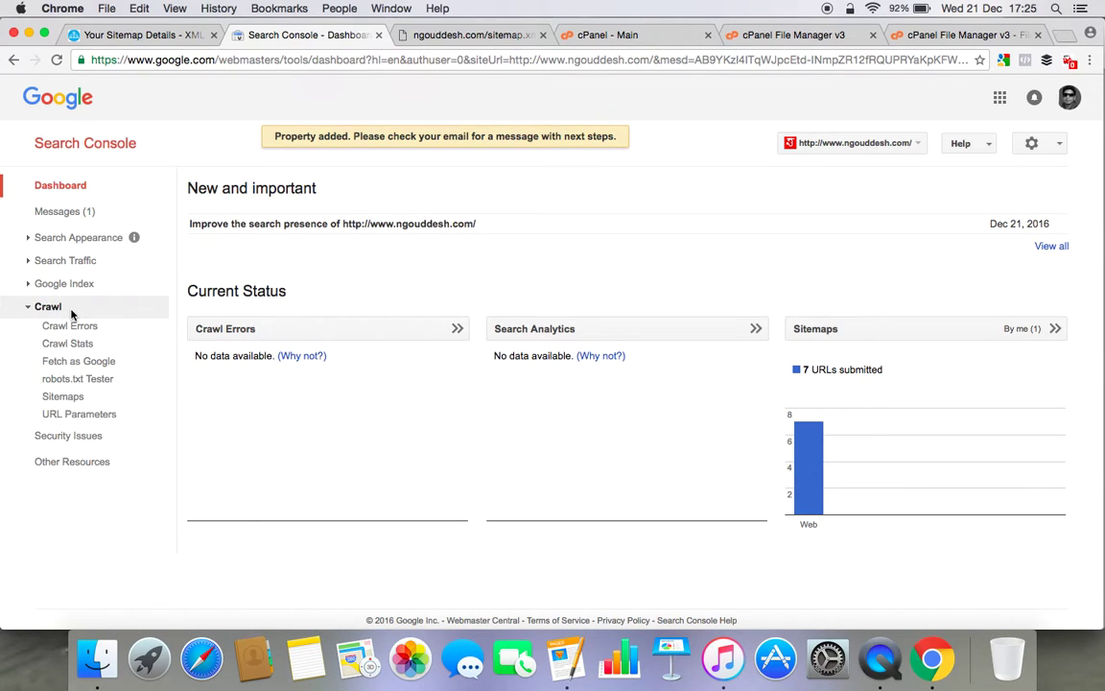
pyautogui.click(85, 403)
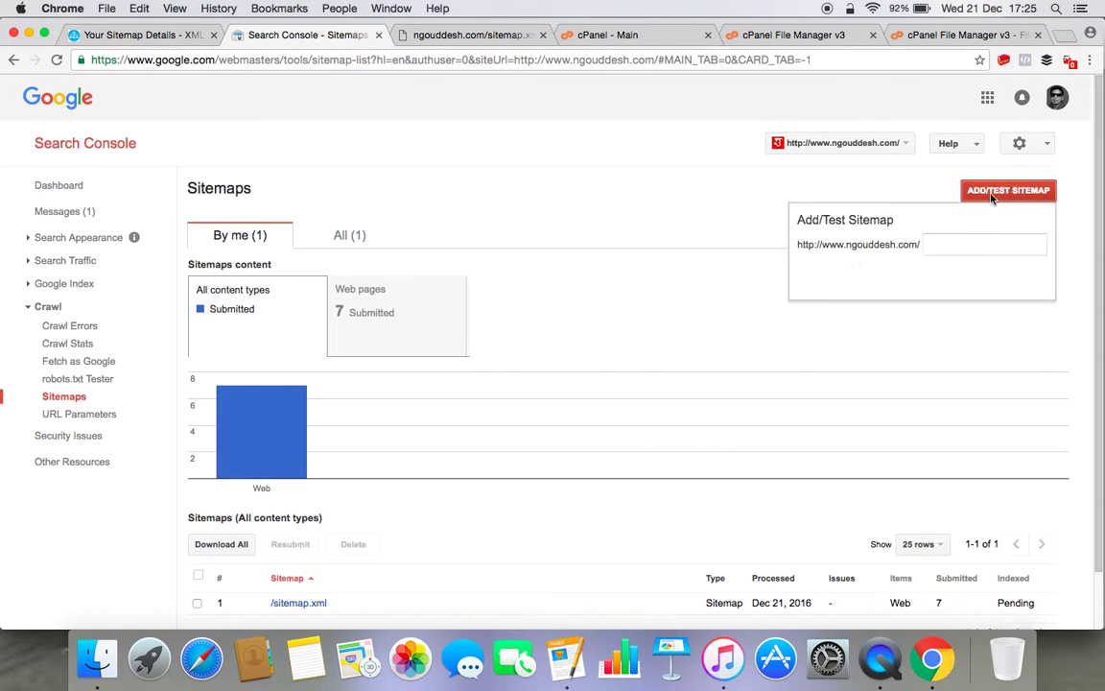
pyautogui.click(967, 245)
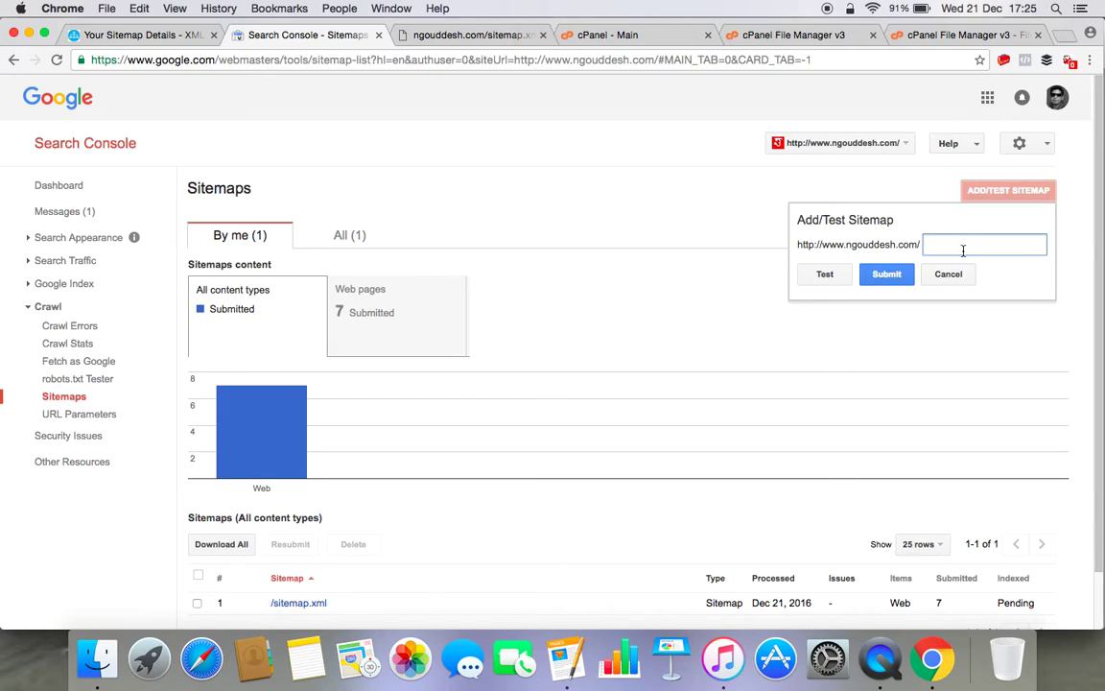
pyautogui.write('sitemap.xml')
pyautogui.click(895, 280)
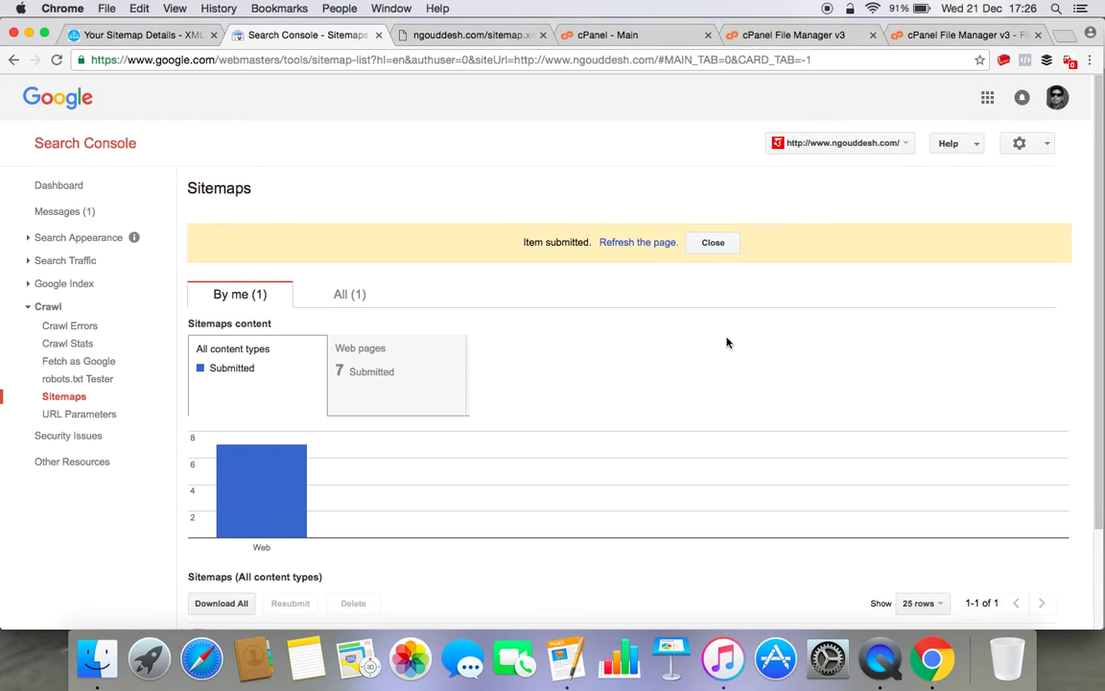
# - Refresh the Sitemaps report to show /sitemap.xml with 7 URLs submitted, indexing pending
pyautogui.click(637, 243)
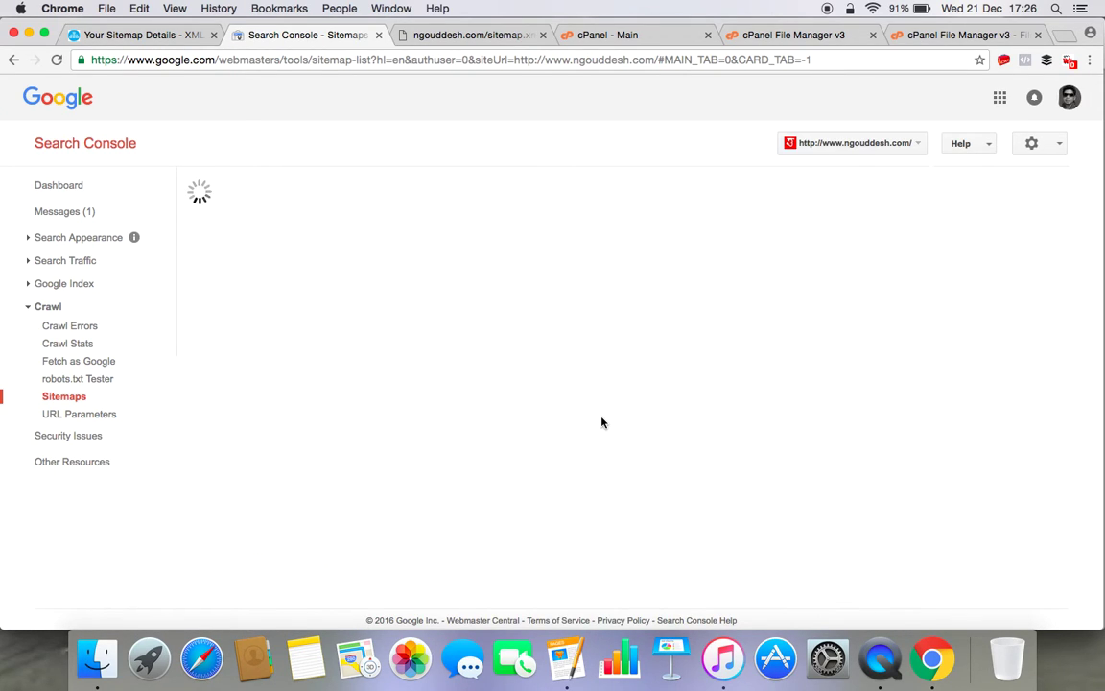
pyautogui.scroll(-2, 680, 526)
pyautogui.scroll(1, 680, 526)
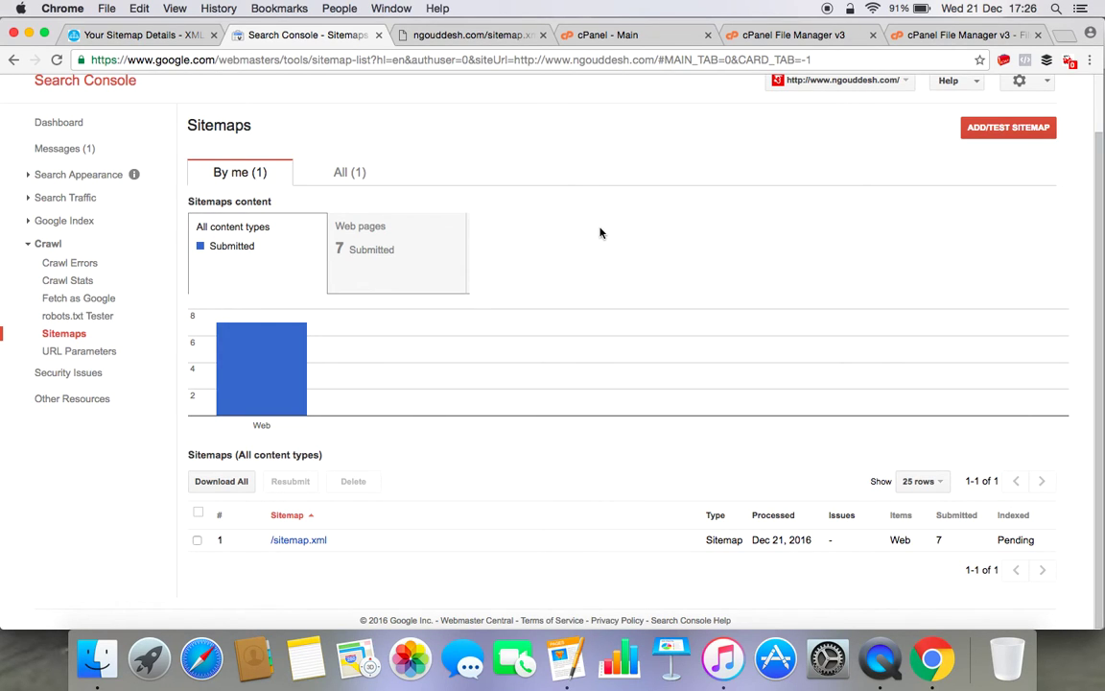
pyautogui.scroll(2, 610, 247)
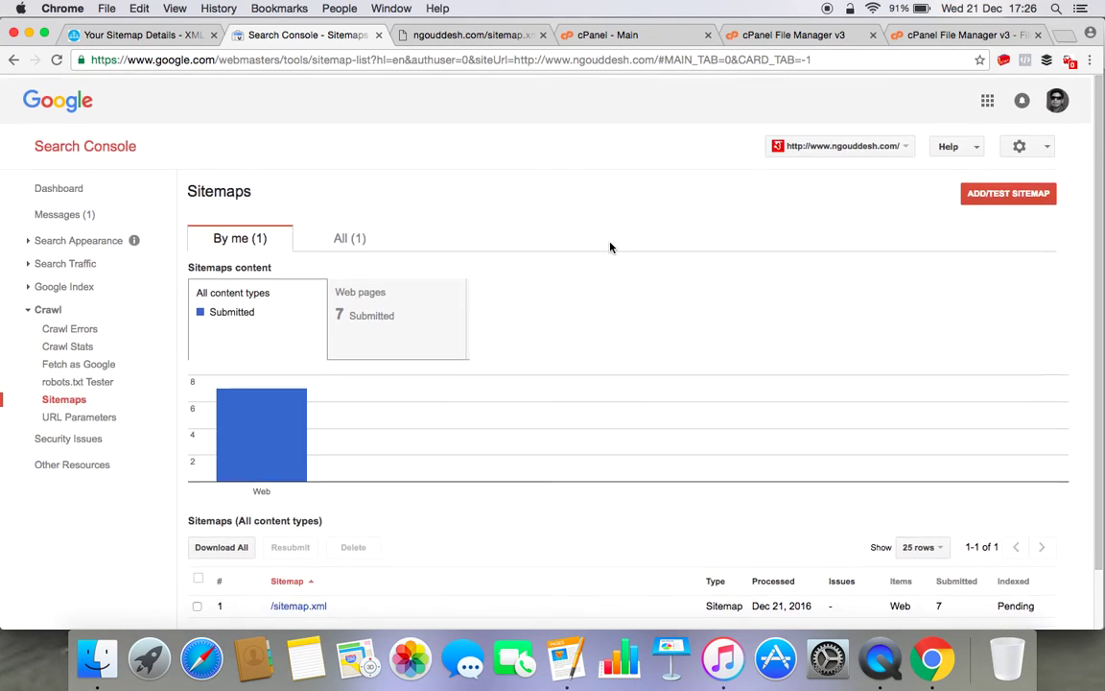